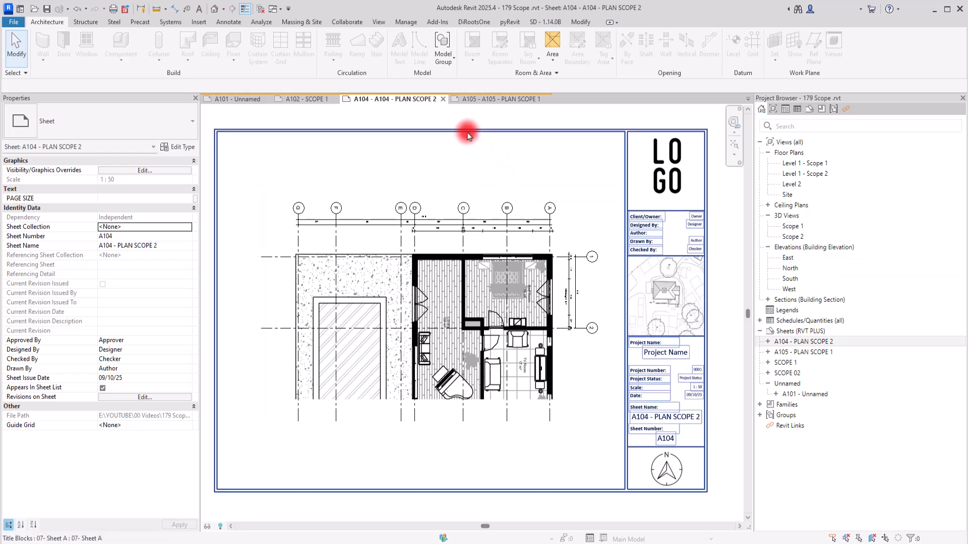
# Open the ProSheets exporter, look at the model's exportable views, and return to the sheet list.
pyautogui.click(473, 23)
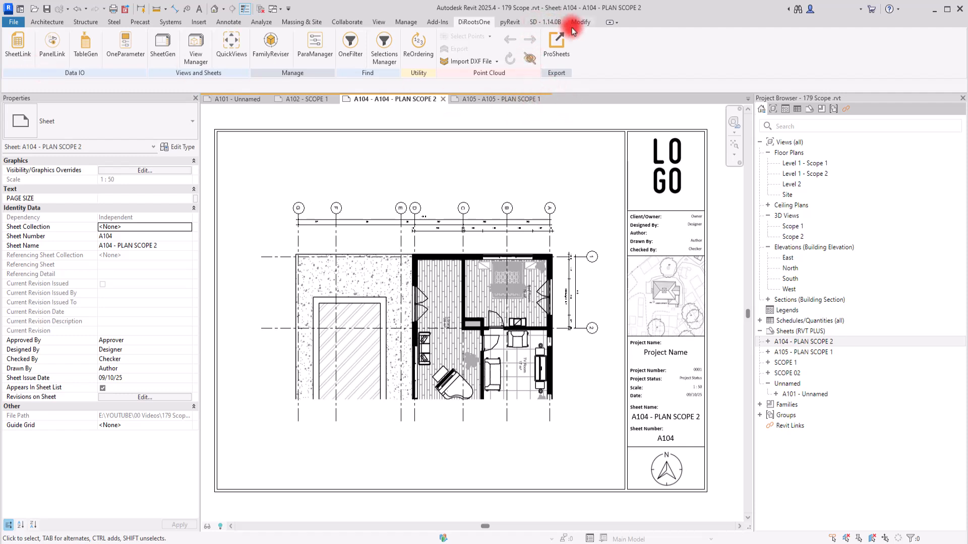
pyautogui.click(557, 49)
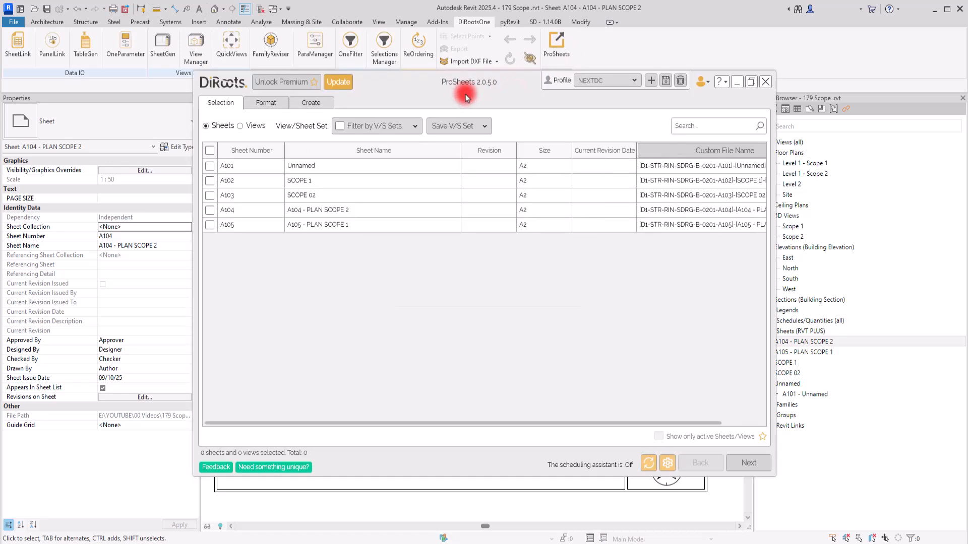
pyautogui.moveTo(459, 97); pyautogui.dragTo(461, 118)
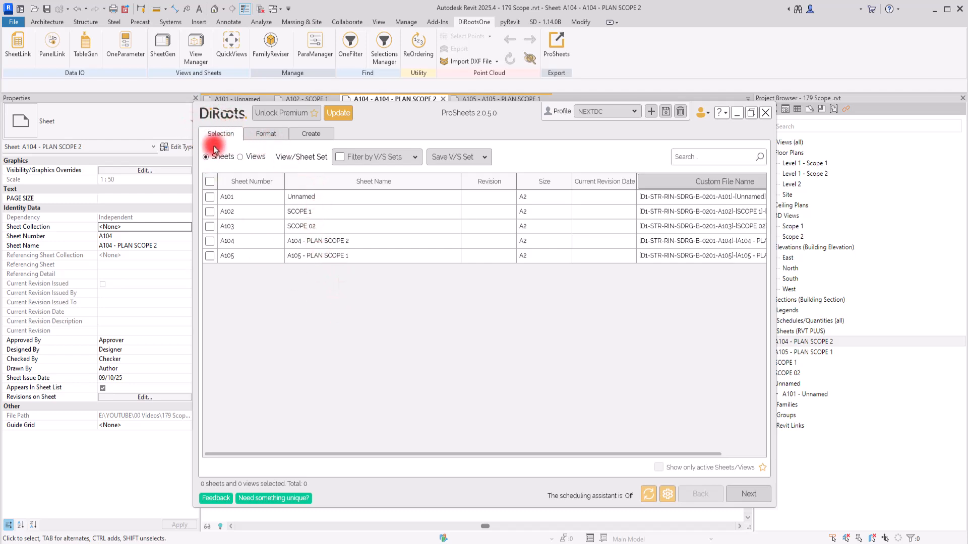
pyautogui.click(242, 159)
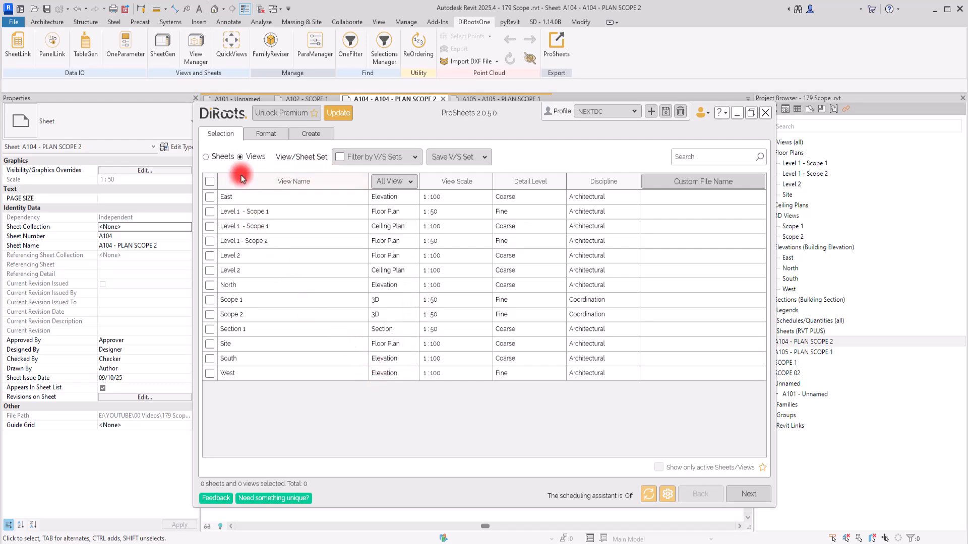
pyautogui.click(207, 158)
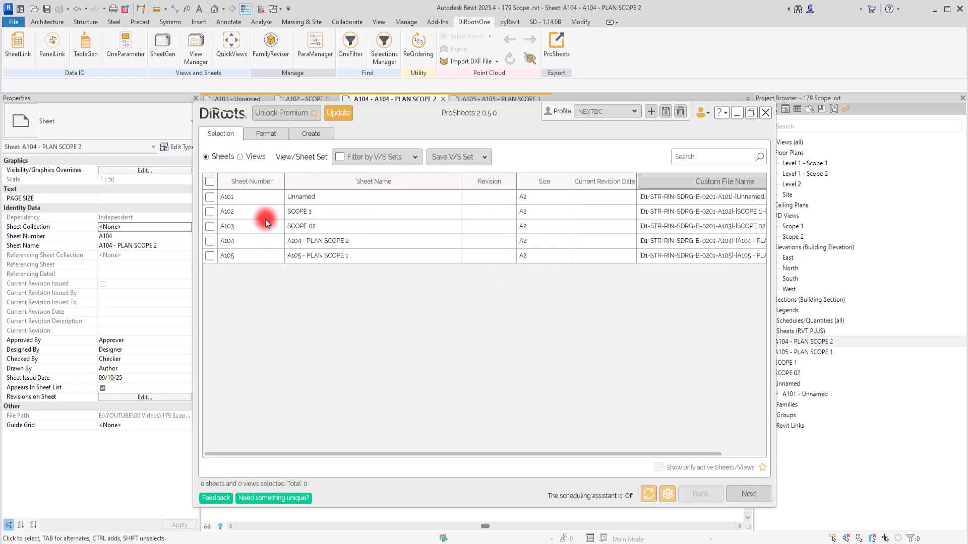
# Select sheets A102, A103 and A104 for export.
pyautogui.click(212, 184)
pyautogui.click(210, 212)
pyautogui.click(209, 226)
pyautogui.click(209, 242)
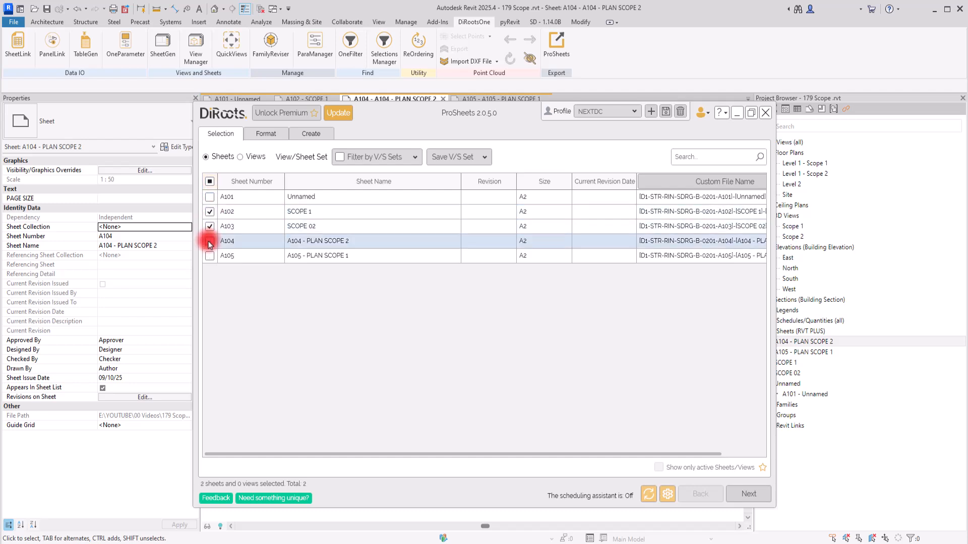
pyautogui.click(211, 227)
pyautogui.click(210, 241)
pyautogui.click(210, 242)
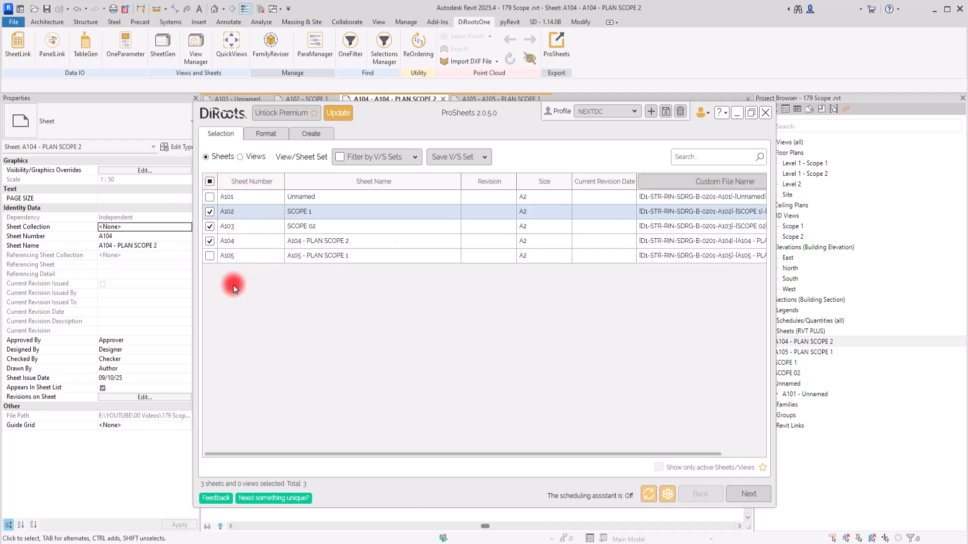
# Open the export format settings and set the PDF paper placement to Offset from corner with No Margin.
pyautogui.click(261, 135)
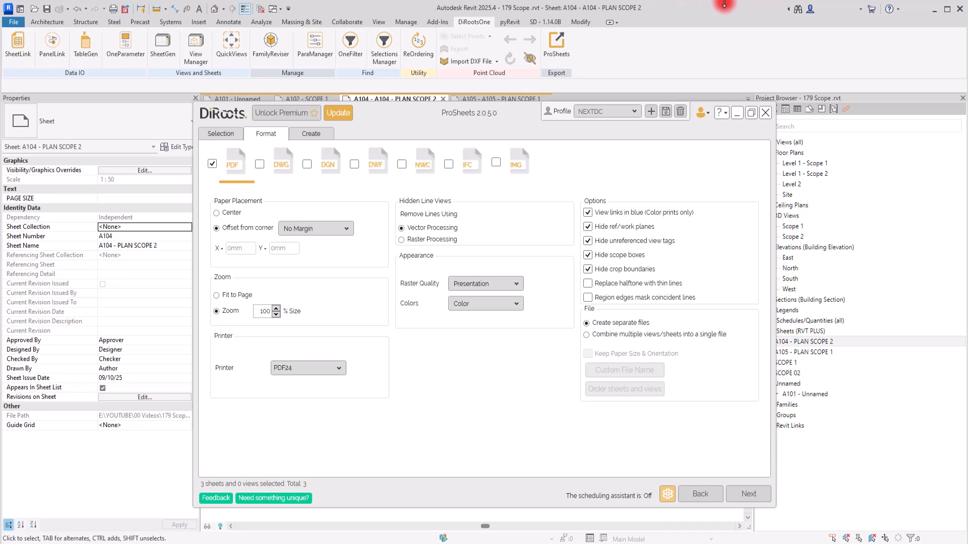
pyautogui.click(225, 215)
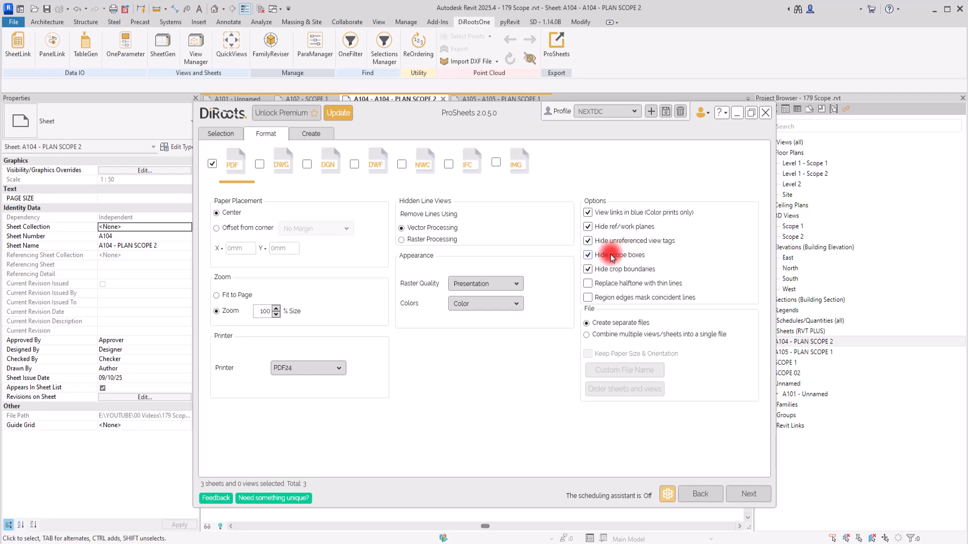
pyautogui.click(227, 229)
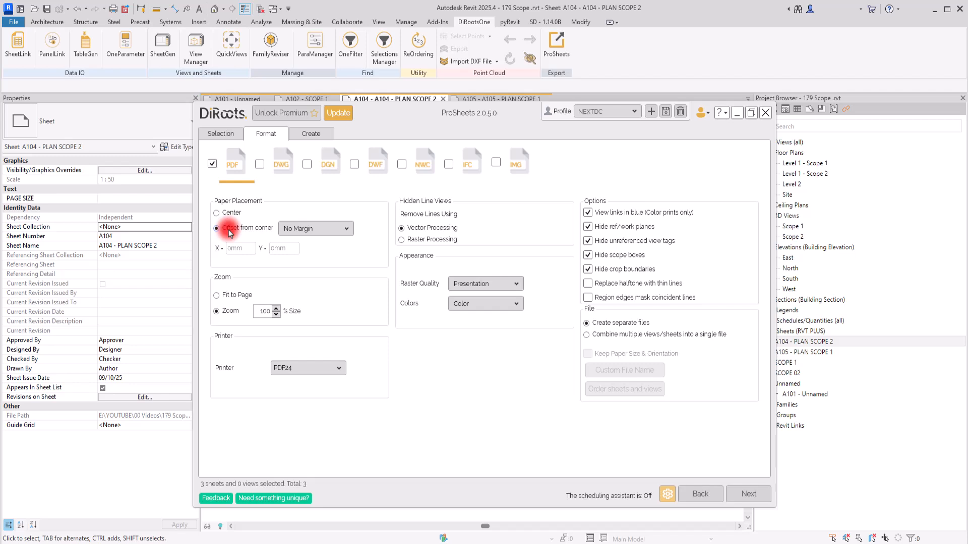
pyautogui.click(316, 229)
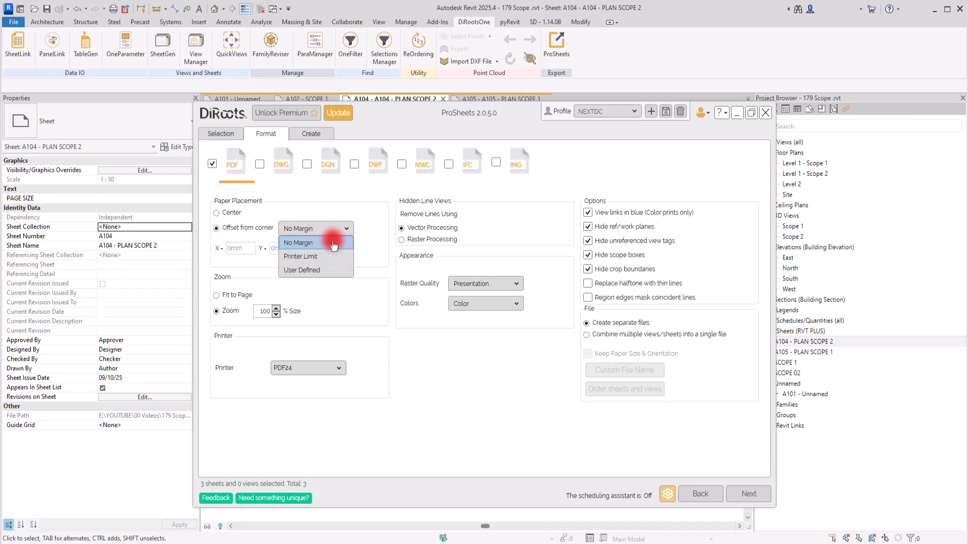
pyautogui.click(319, 206)
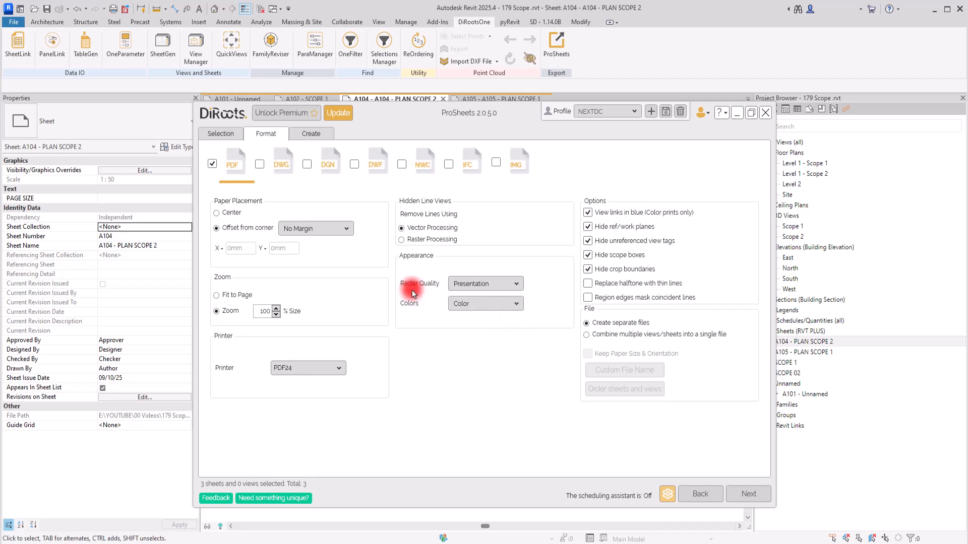
# Set the PDF raster quality to Presentation and look at the available color modes.
pyautogui.click(484, 283)
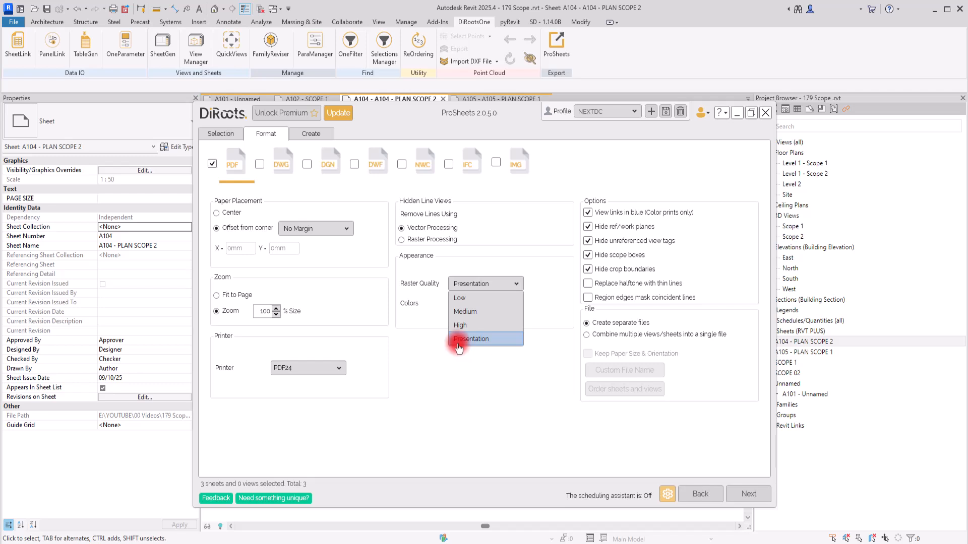
pyautogui.click(504, 344)
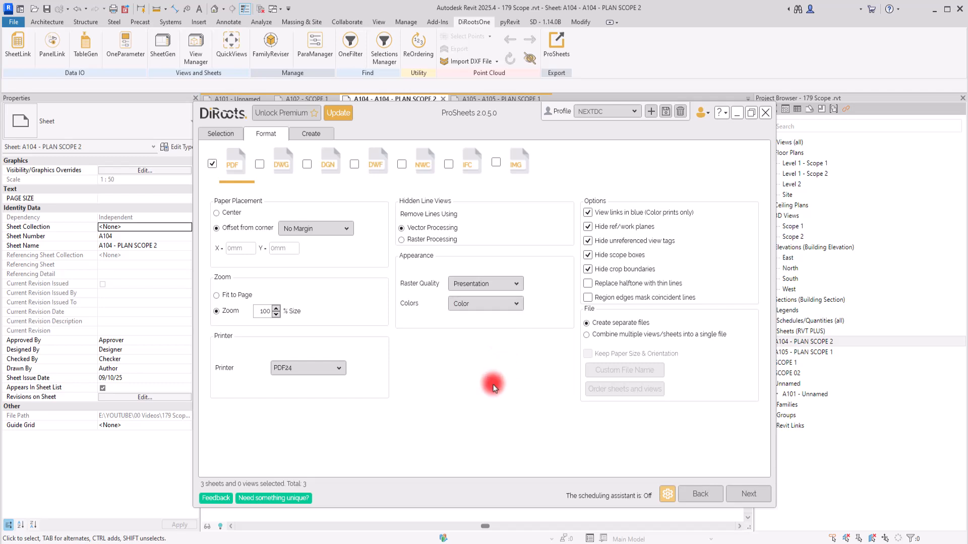
pyautogui.click(498, 305)
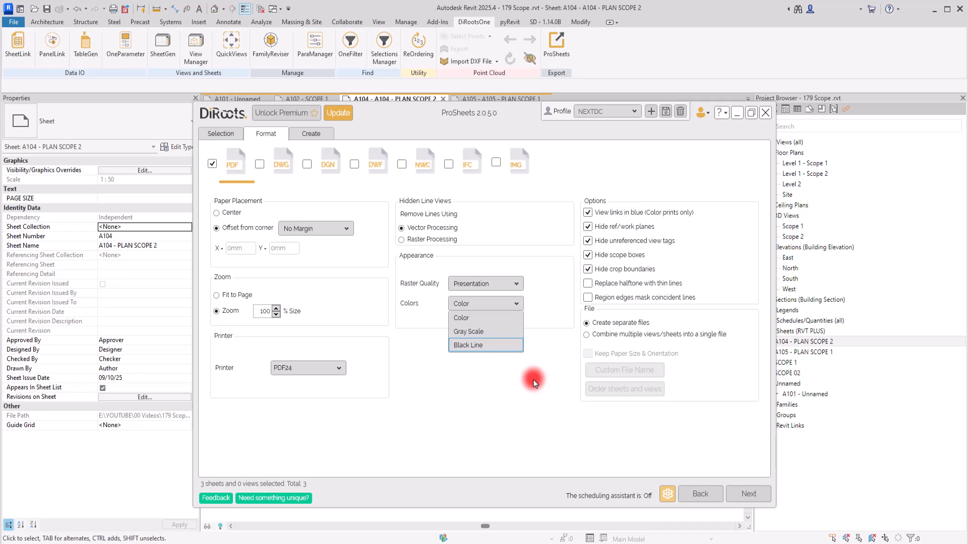
pyautogui.click(486, 393)
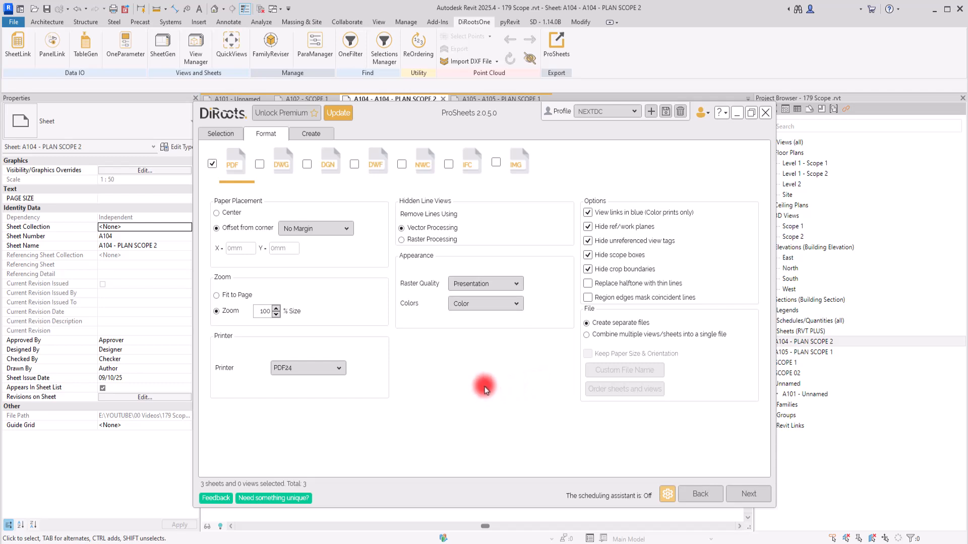
# Look at the available printer options for the PDF export.
pyautogui.click(329, 369)
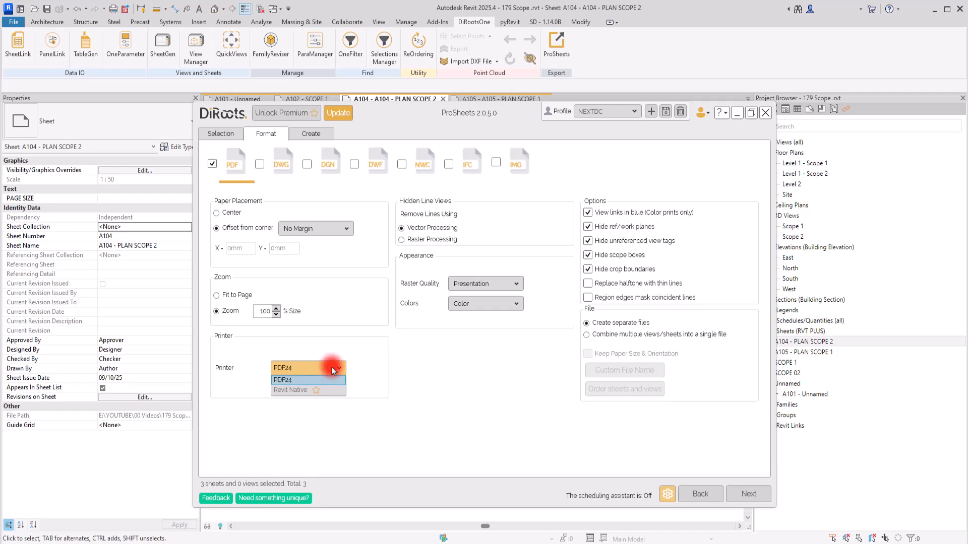
pyautogui.click(336, 369)
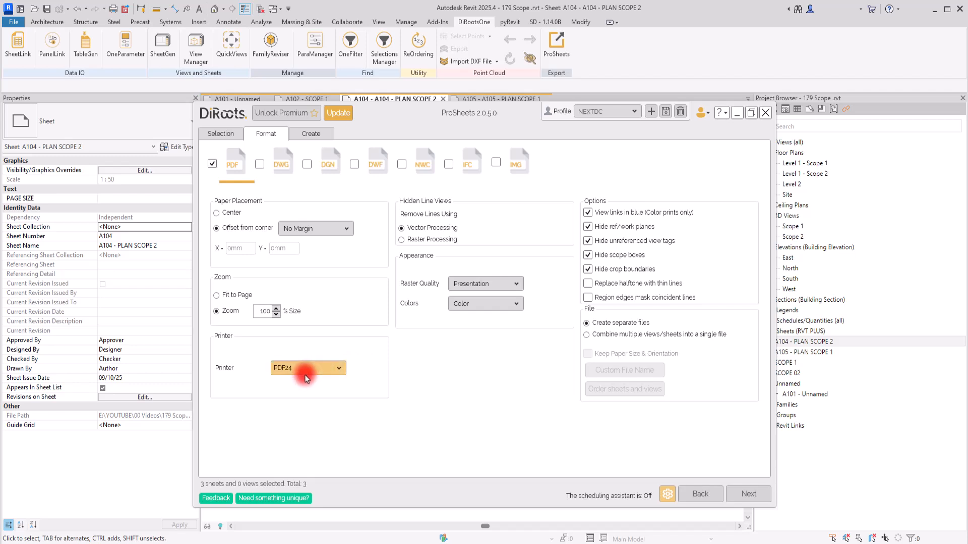
pyautogui.click(320, 368)
pyautogui.click(394, 368)
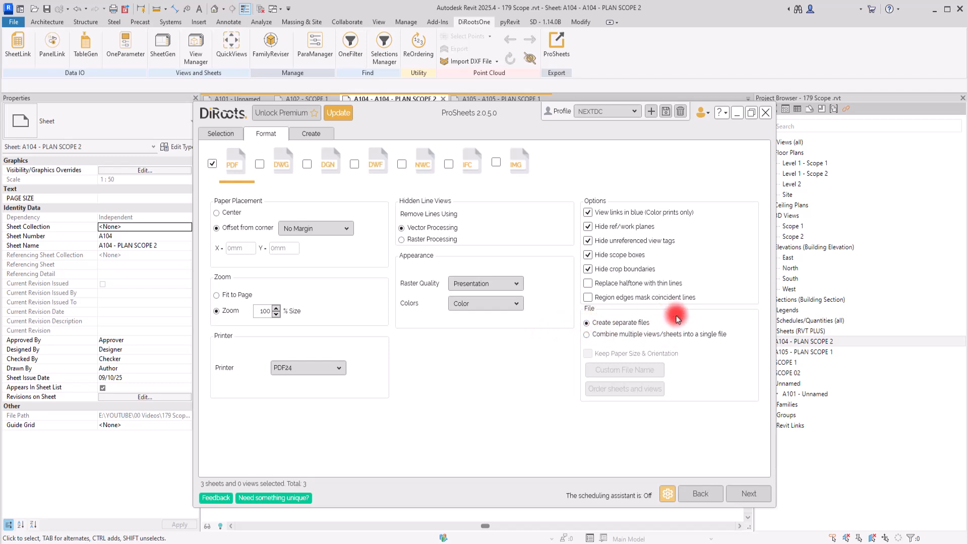
# Recheck the selected sheets and set the PDF output to combine multiple views/sheets into a single file.
pyautogui.click(220, 134)
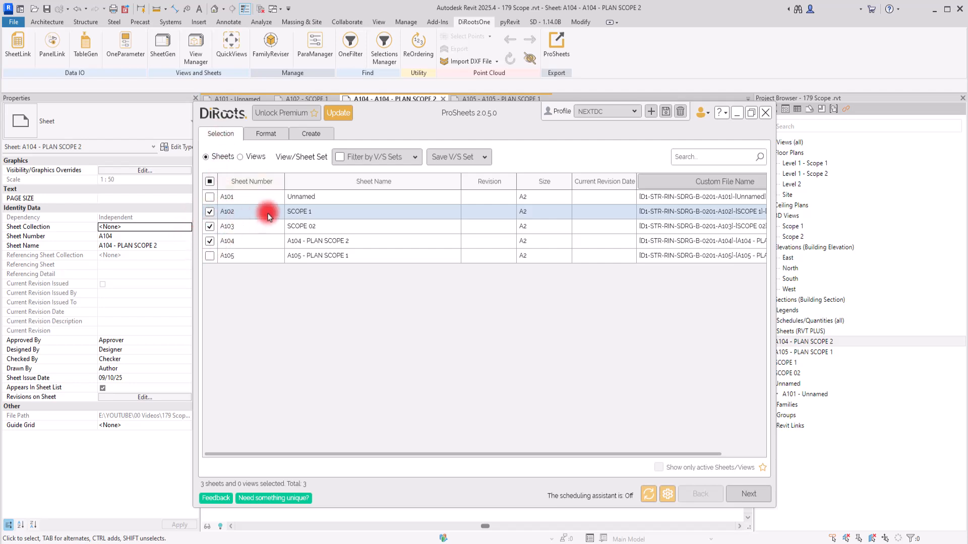
pyautogui.click(260, 134)
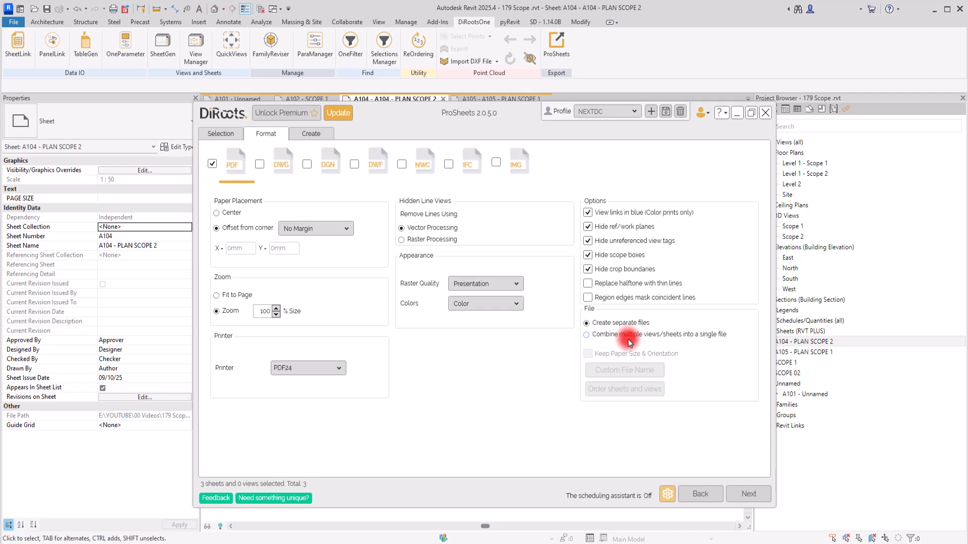
pyautogui.click(236, 133)
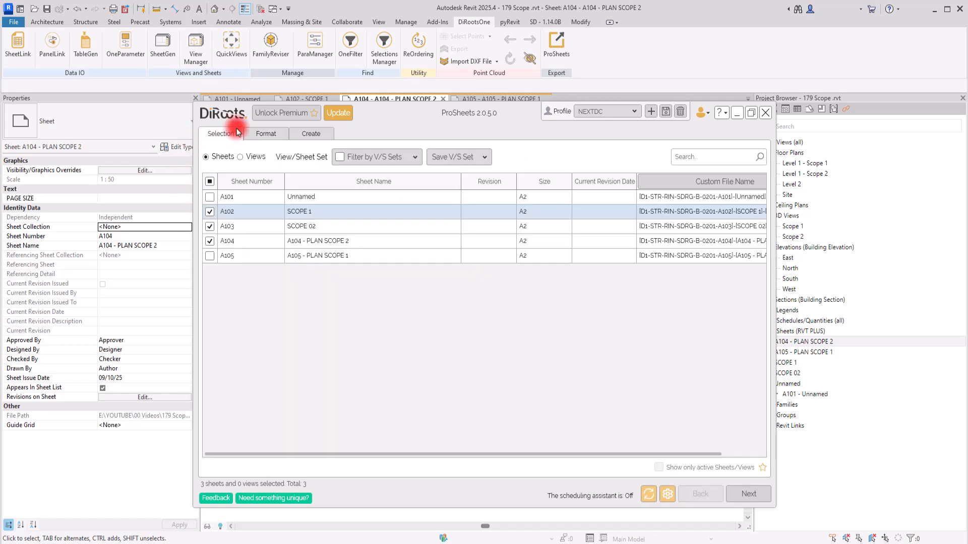
pyautogui.click(263, 134)
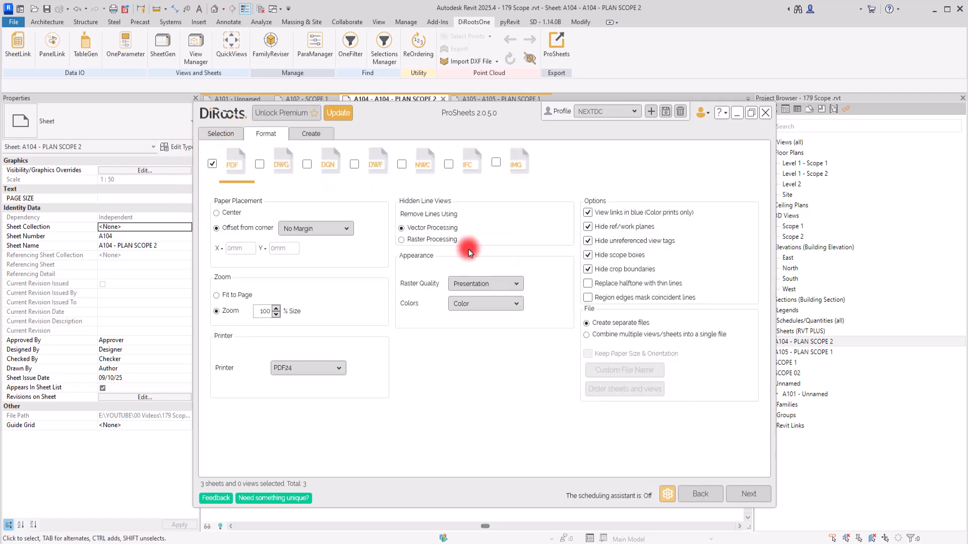
pyautogui.click(600, 334)
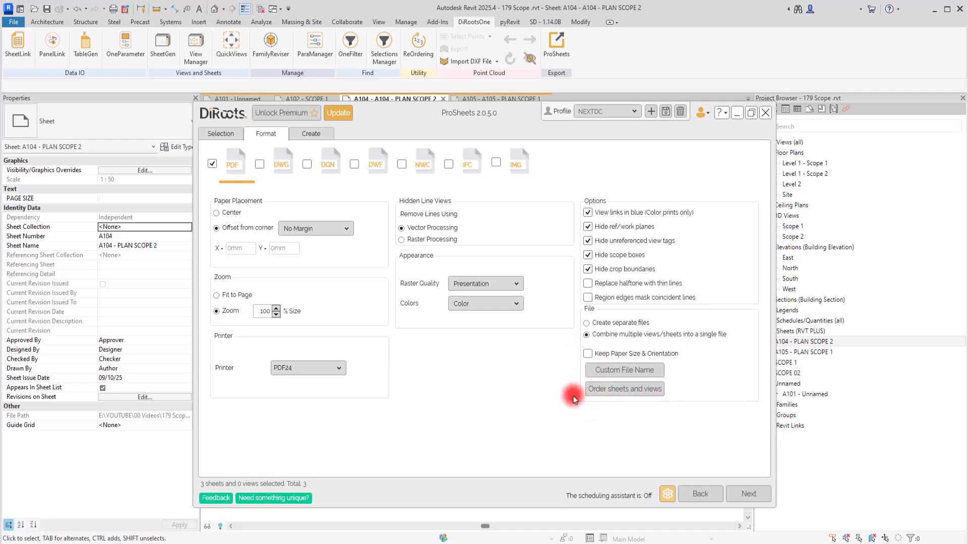
pyautogui.click(589, 354)
pyautogui.click(566, 333)
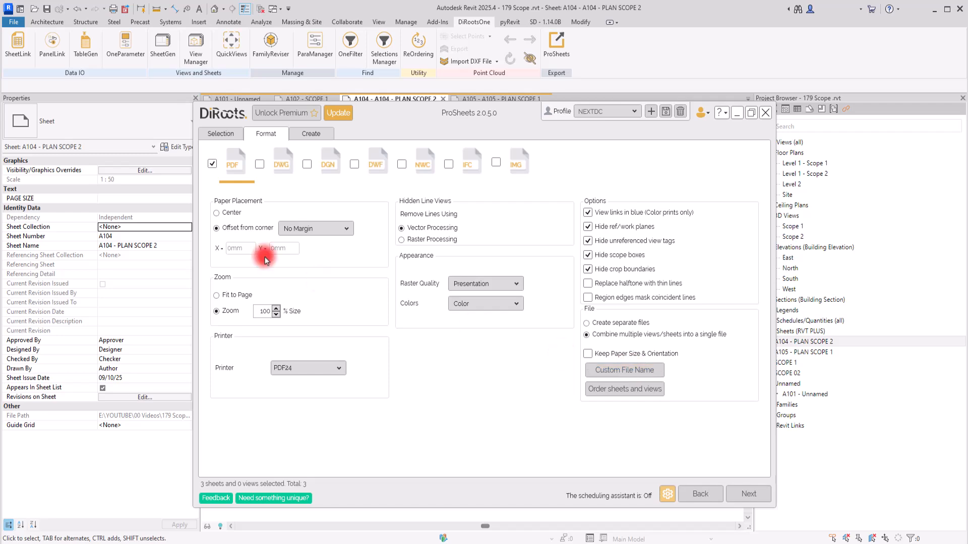
# Try moving sheet A103 up one place in the combined PDF's sheet order, reset the order, and accept it.
pyautogui.click(219, 132)
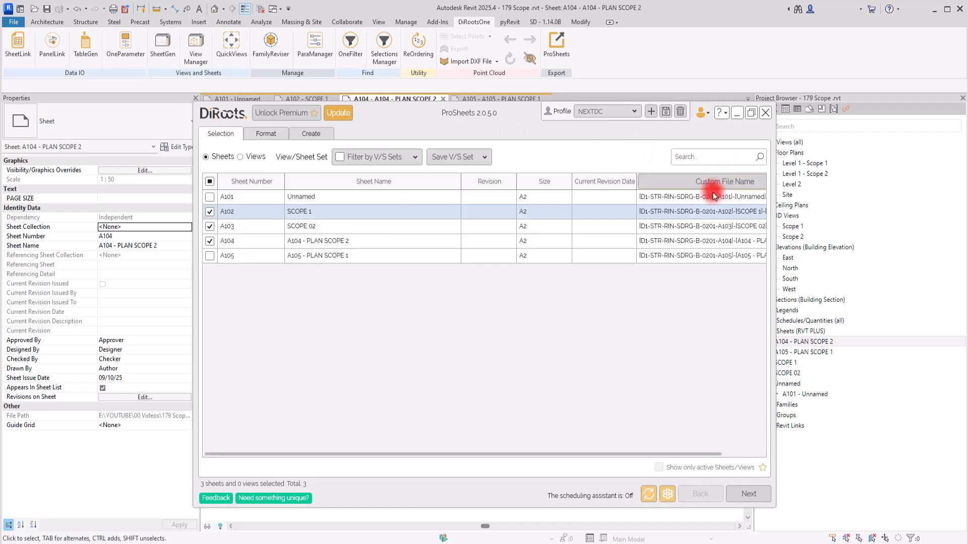
pyautogui.click(258, 134)
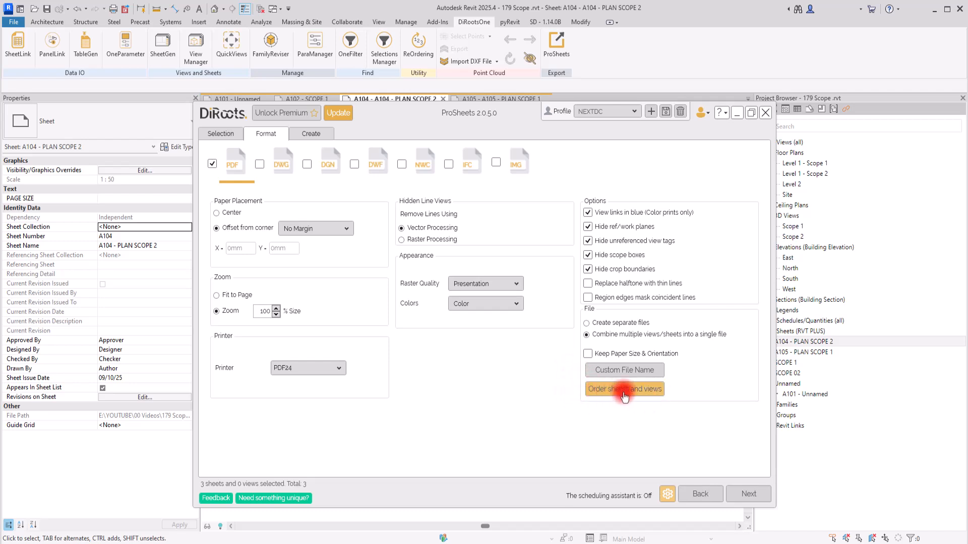
pyautogui.click(603, 390)
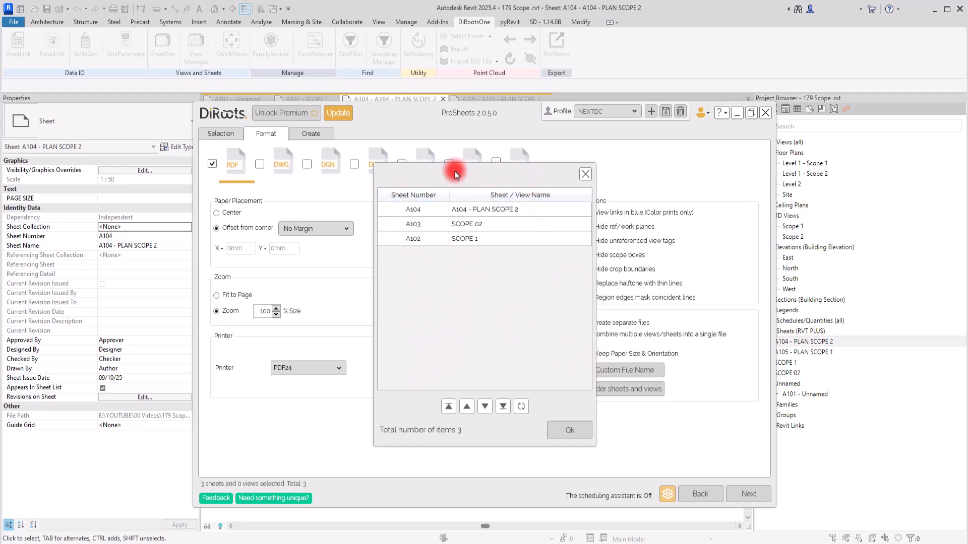
pyautogui.moveTo(455, 171); pyautogui.dragTo(406, 174)
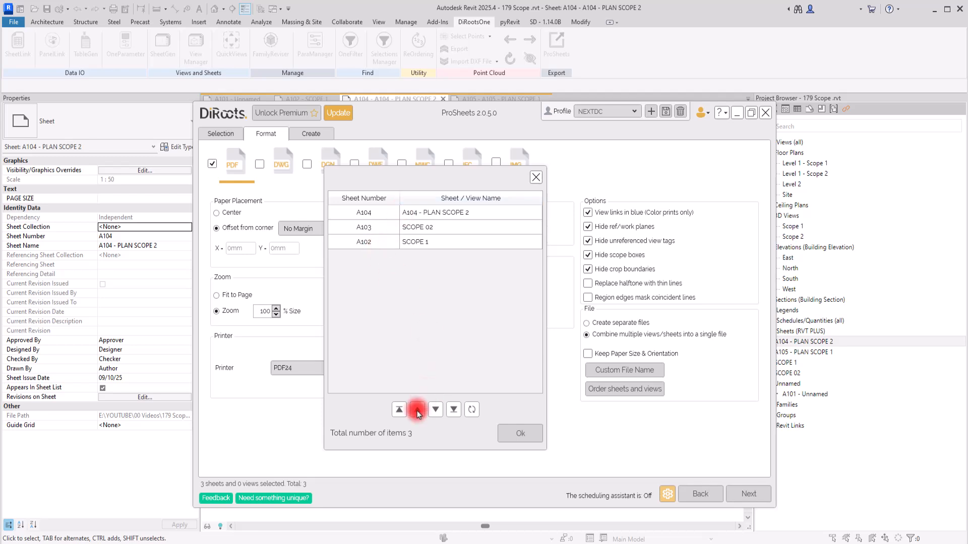
pyautogui.click(369, 227)
pyautogui.click(418, 410)
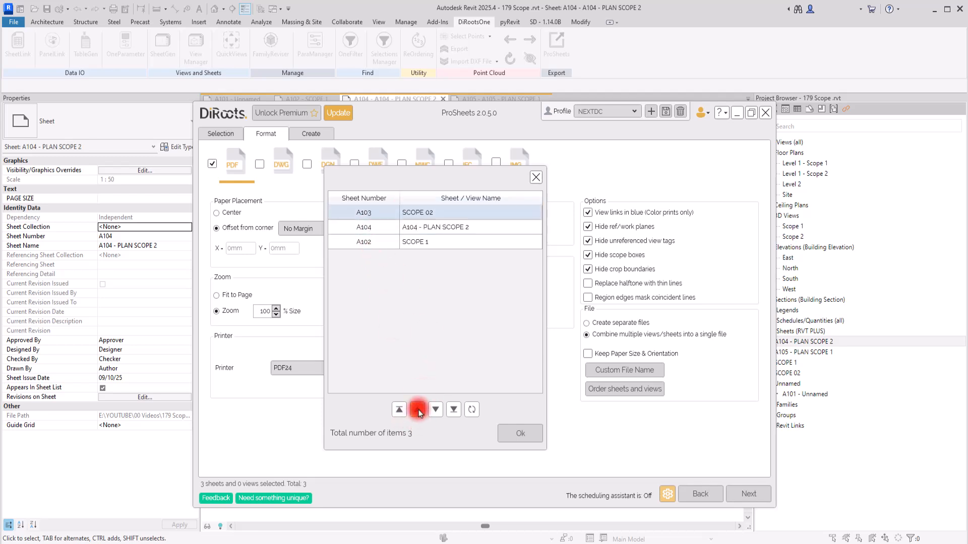
pyautogui.click(476, 409)
pyautogui.click(520, 433)
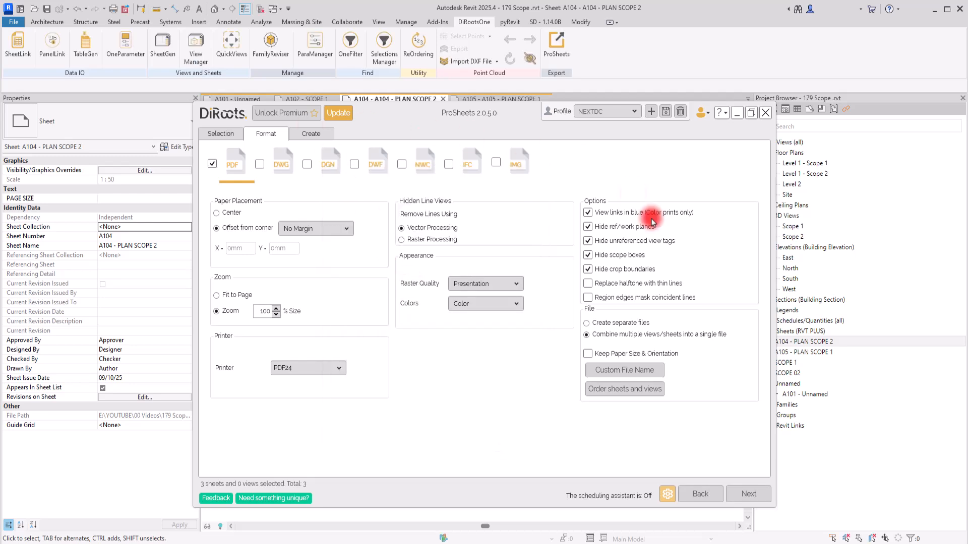
# Look through the available B, ANSI and other paper sizes for the sheets in the export list.
pyautogui.click(311, 134)
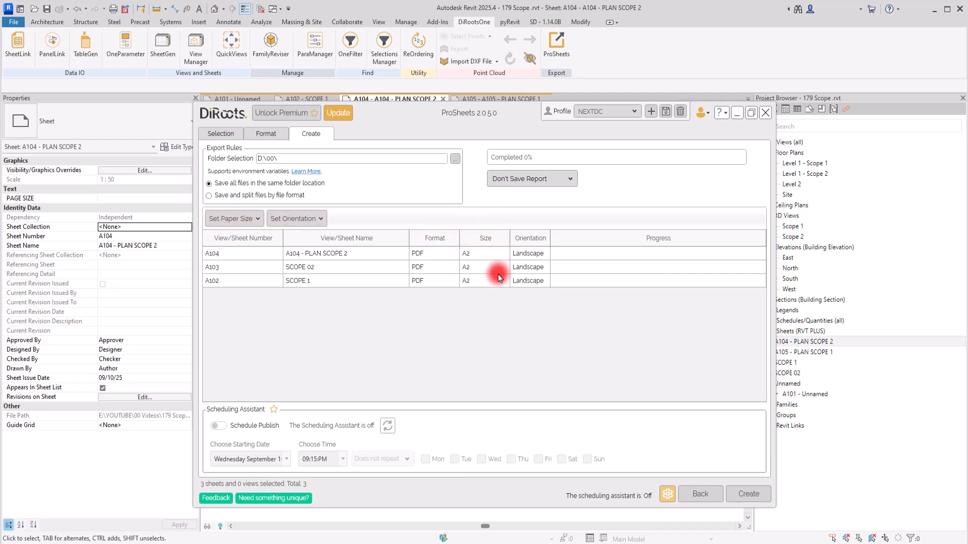
pyautogui.click(243, 220)
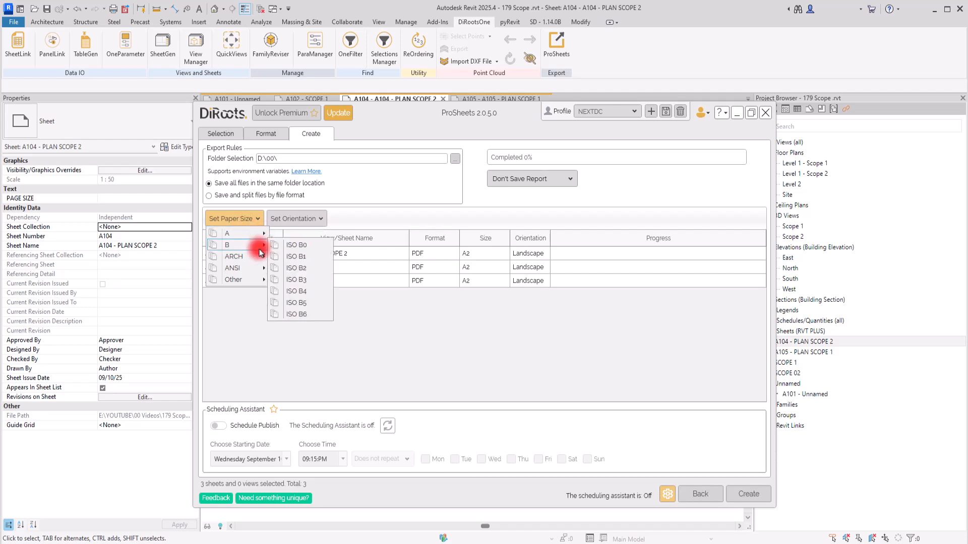
pyautogui.moveTo(258, 259)
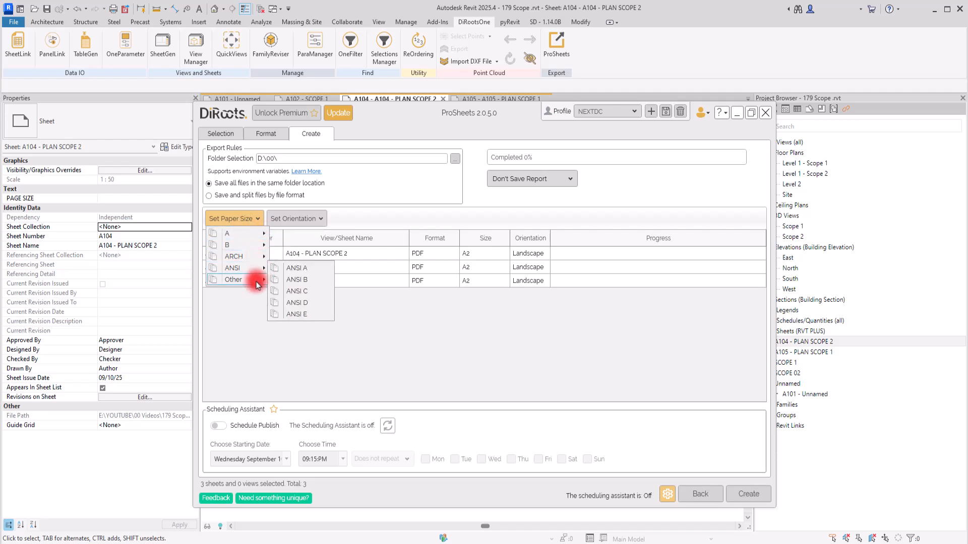
pyautogui.moveTo(256, 286)
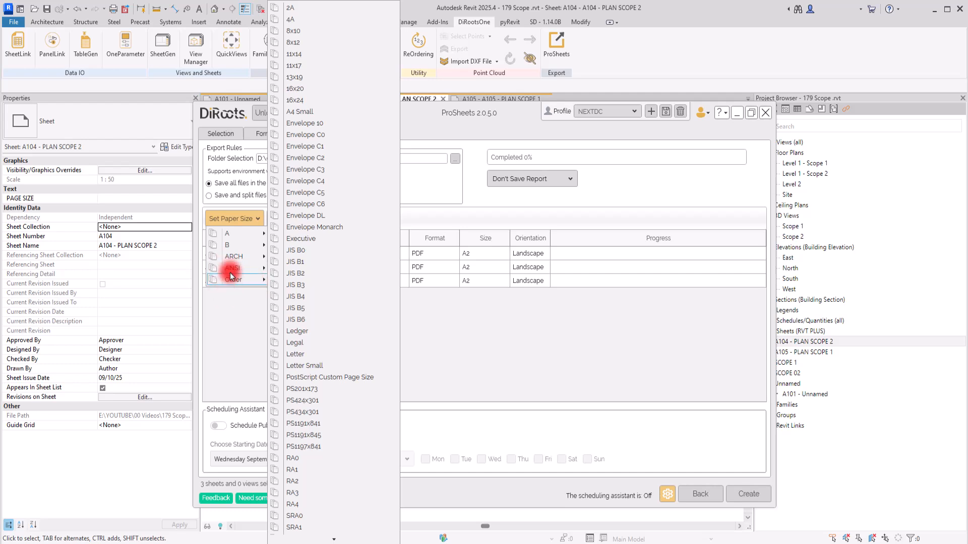
pyautogui.click(235, 219)
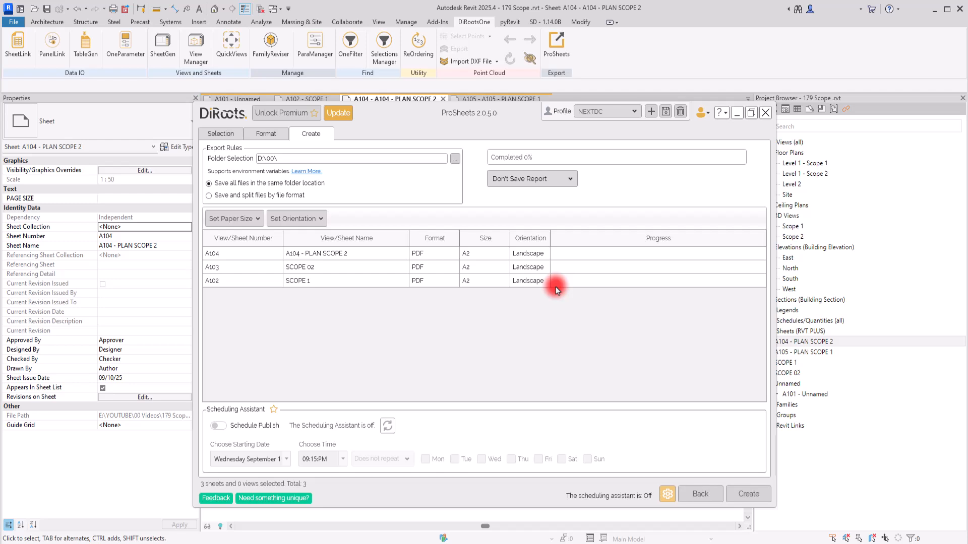
# Set the orientation of sheets A104, A103 and A102 to Portrait and create the PDF export.
pyautogui.click(310, 217)
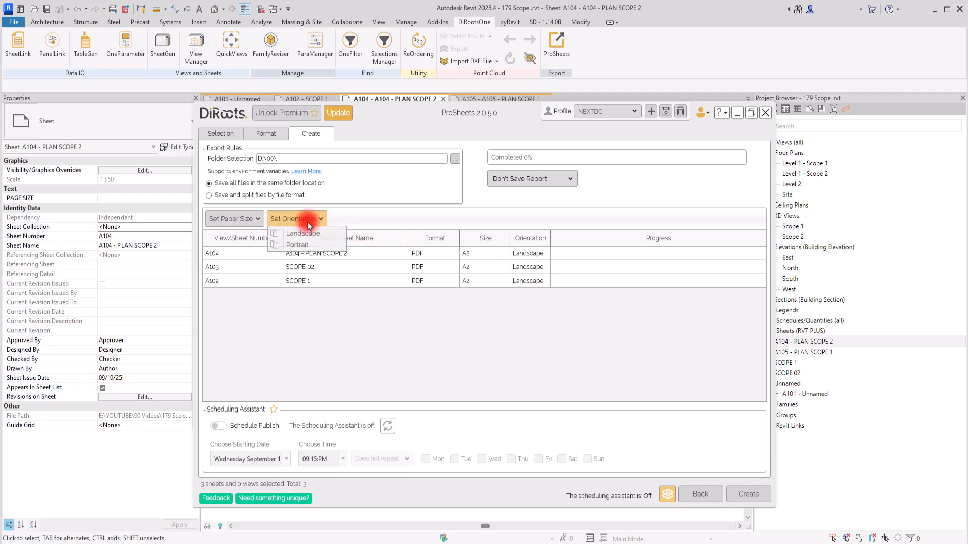
pyautogui.click(293, 246)
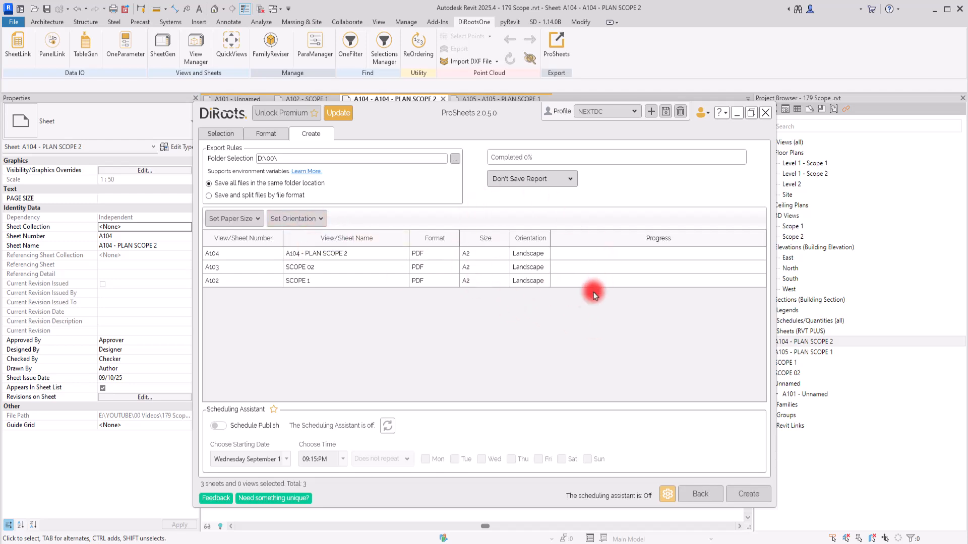
pyautogui.click(499, 257)
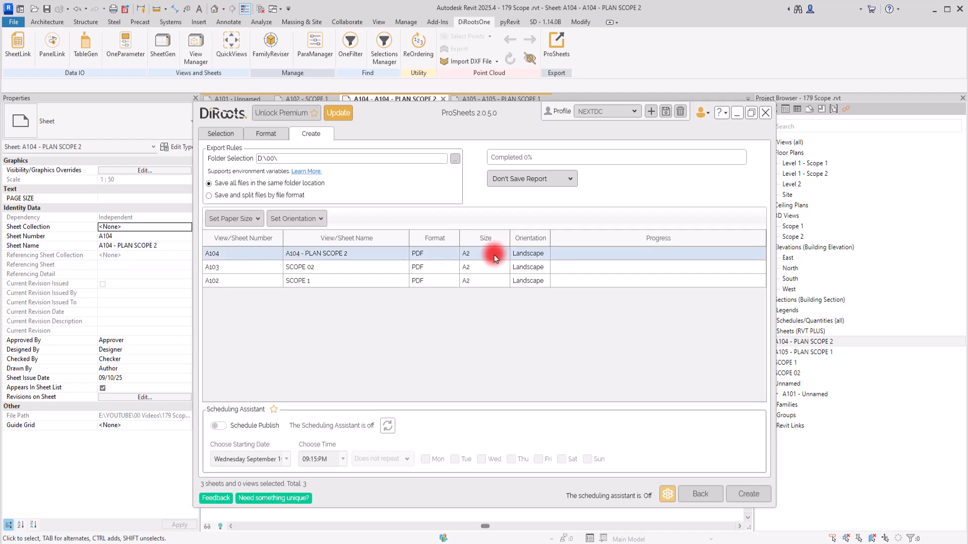
pyautogui.keyDown('ctrl'); pyautogui.click(486, 268); pyautogui.keyUp('ctrl')
pyautogui.keyDown('ctrl'); pyautogui.click(486, 283); pyautogui.keyUp('ctrl')
pyautogui.click(302, 218)
pyautogui.click(300, 248)
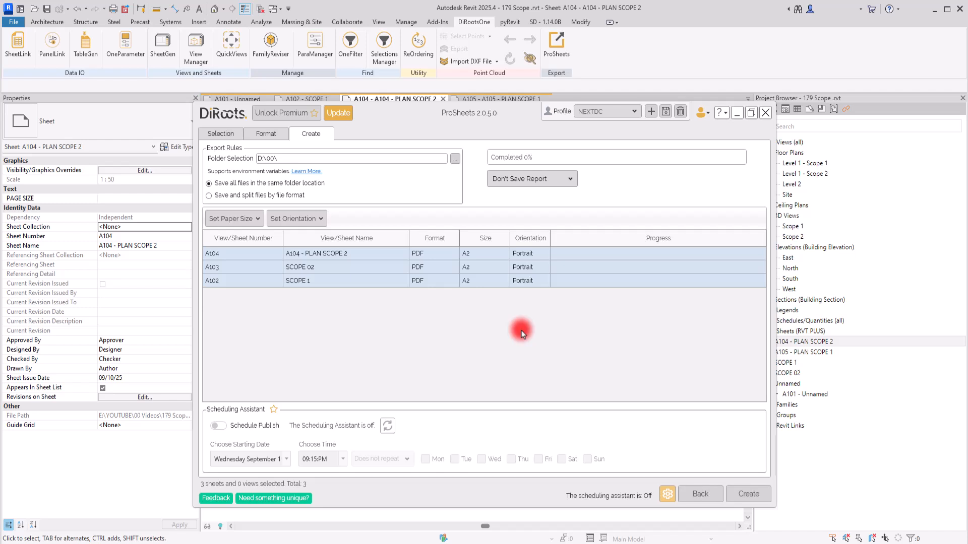
pyautogui.click(746, 498)
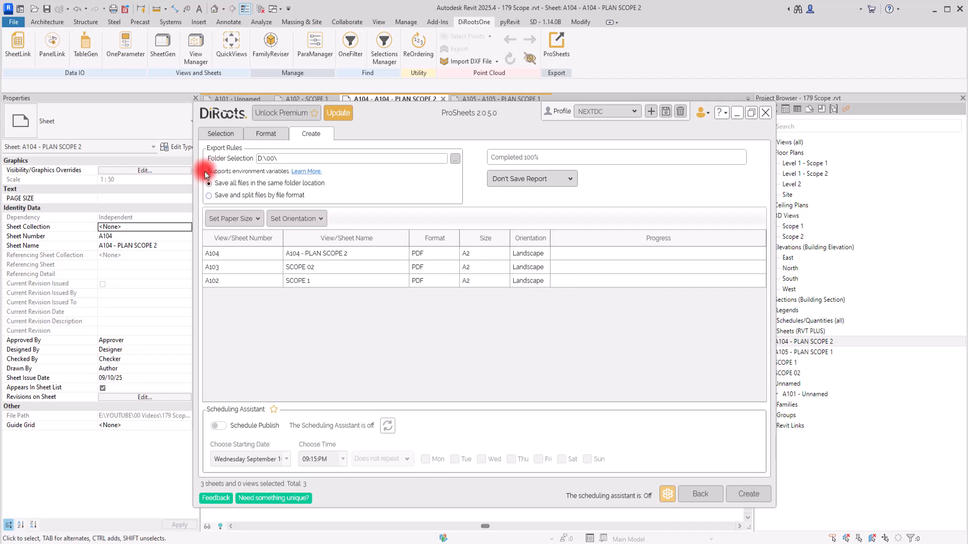
# Review the PDF format settings, the sheet selection and the export list.
pyautogui.click(265, 135)
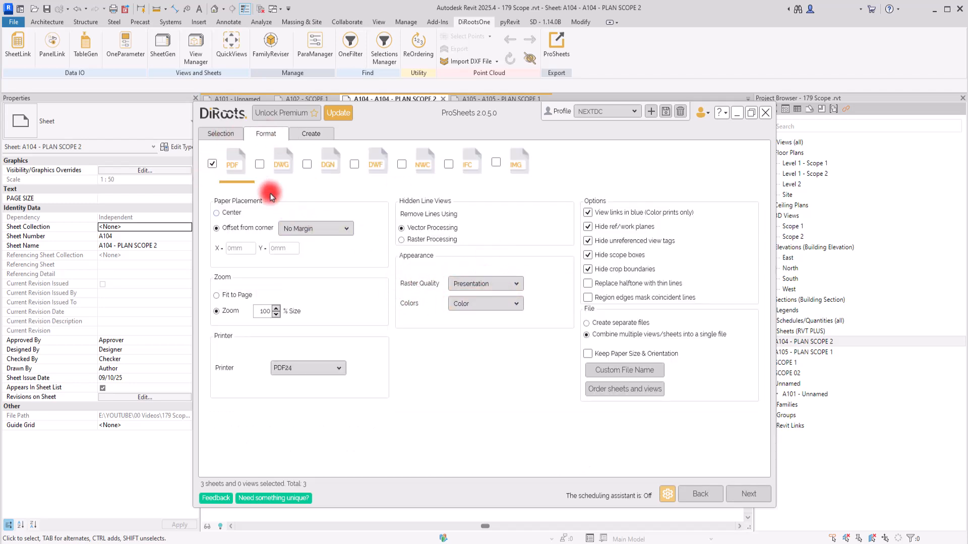
pyautogui.click(218, 134)
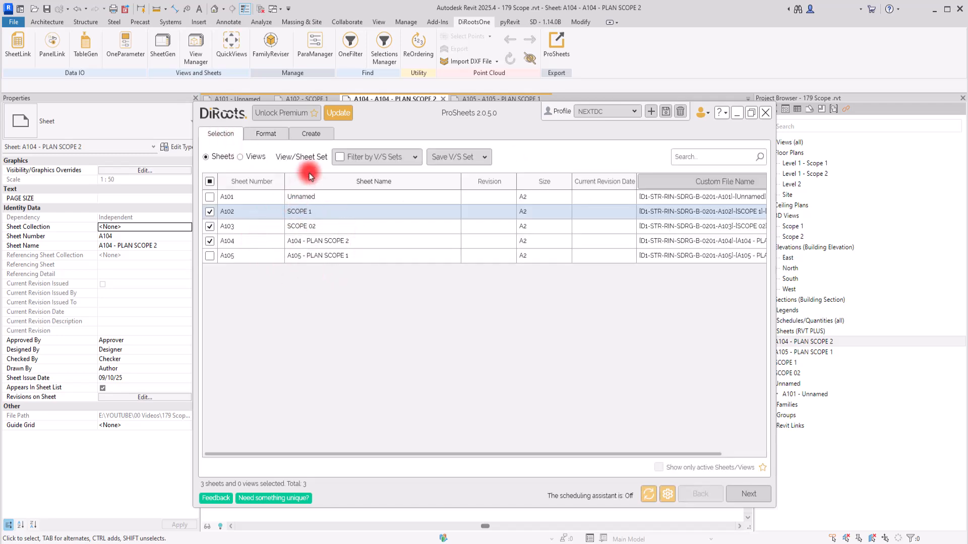
pyautogui.click(316, 135)
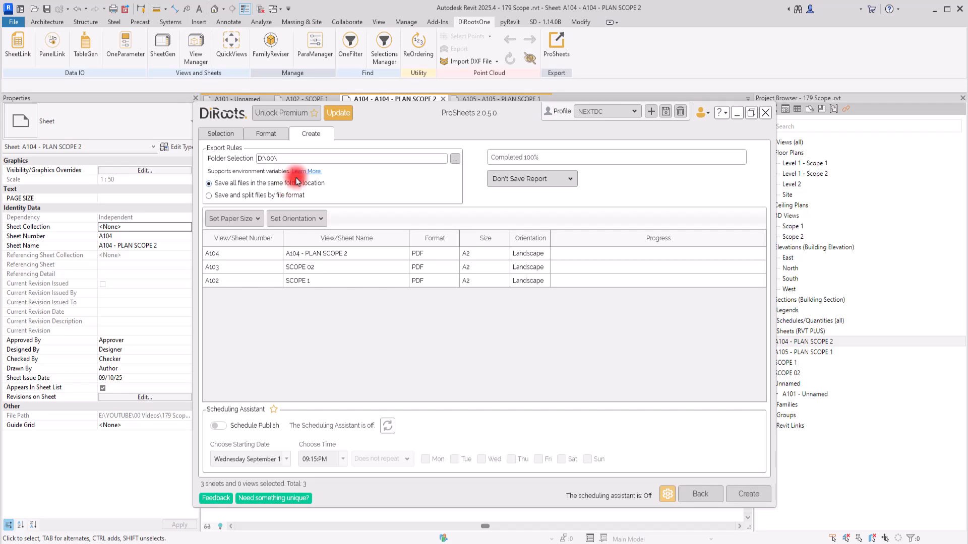
pyautogui.click(264, 134)
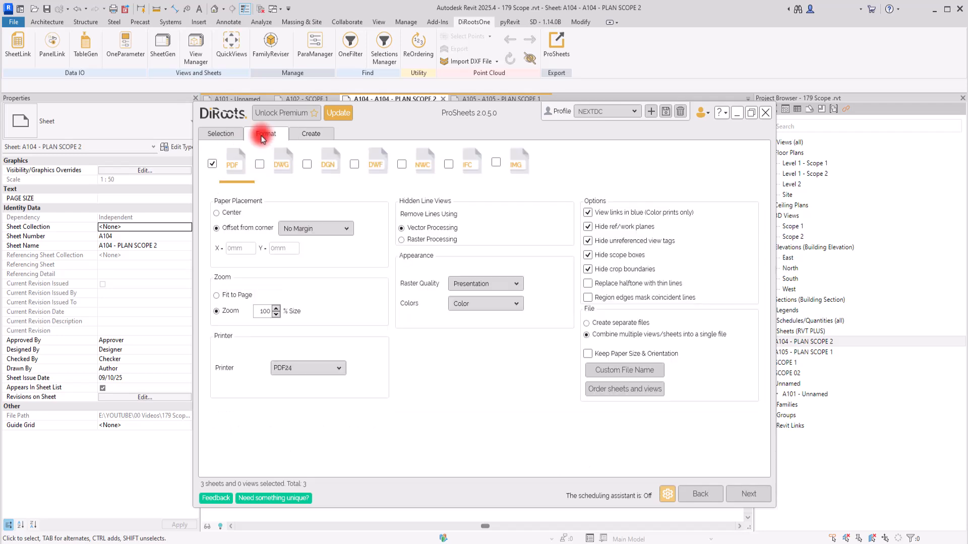
# Open the sheets' custom file name settings and remove the existing Sheet Number, Sheet Name and Current Revision parameters.
pyautogui.click(214, 132)
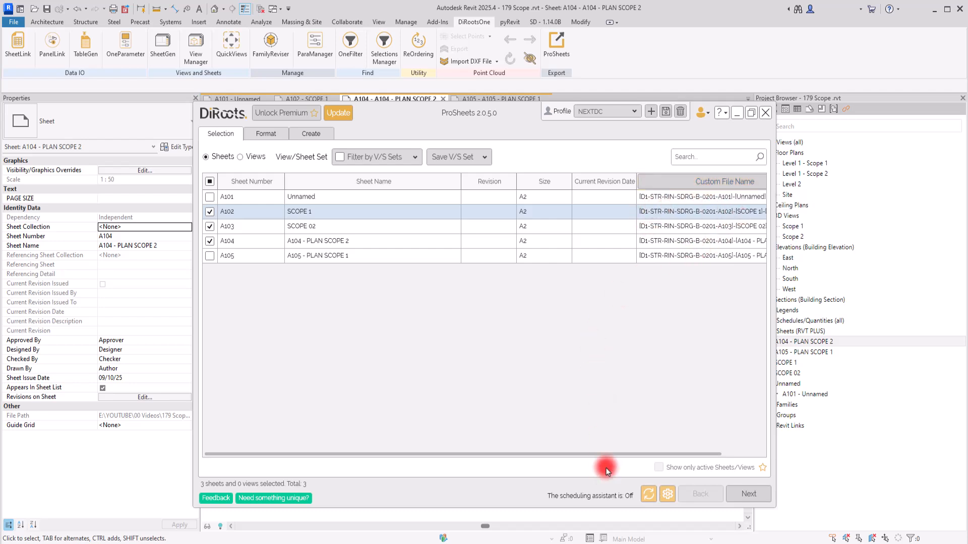
pyautogui.moveTo(609, 458); pyautogui.dragTo(718, 451)
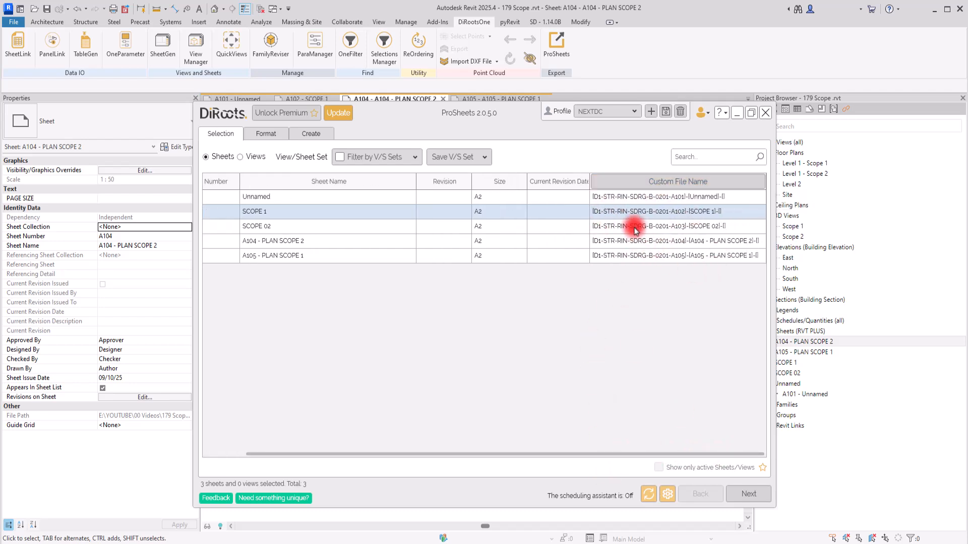
pyautogui.click(645, 181)
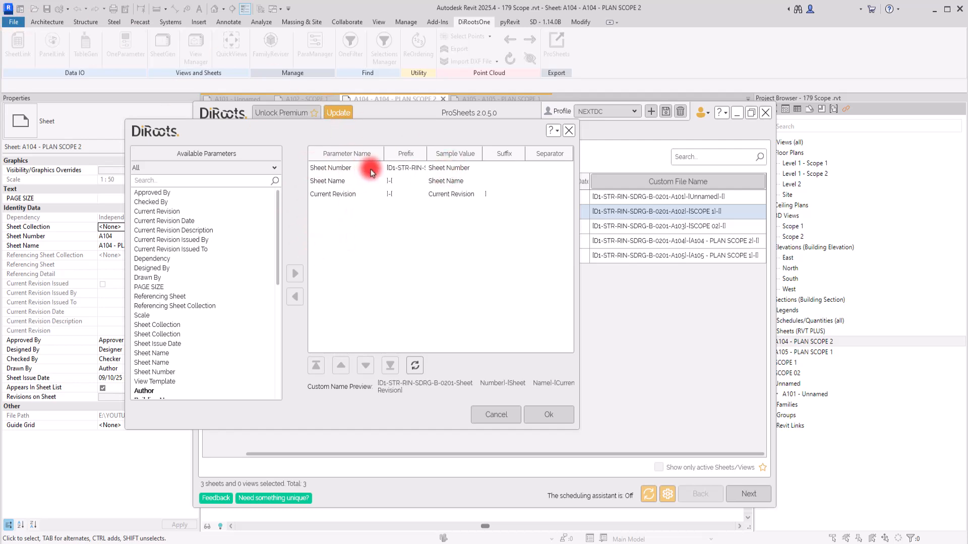
pyautogui.doubleClick(340, 170)
pyautogui.doubleClick(337, 169)
pyautogui.doubleClick(336, 170)
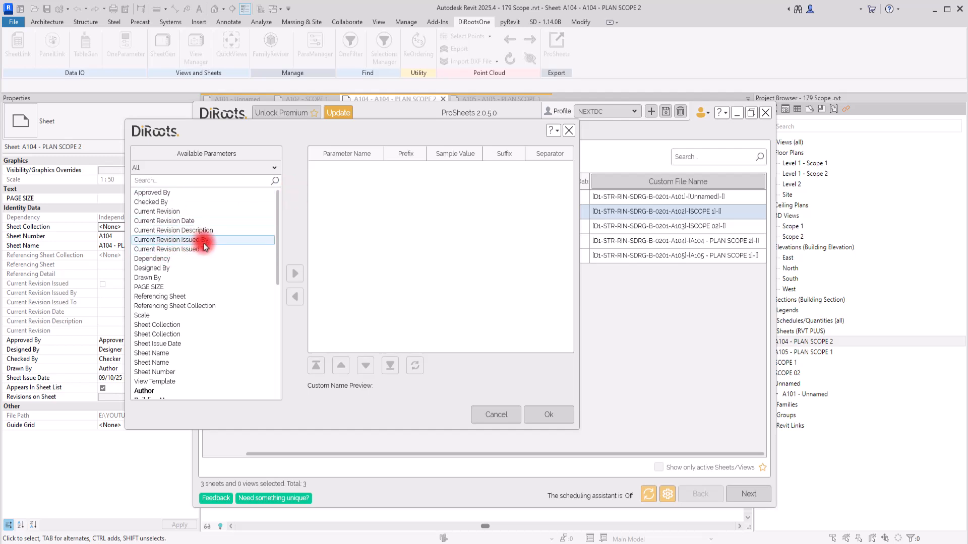
# Add the Sheet Name and Sheet Number parameters to the custom file name.
pyautogui.scroll(-4, 205, 247)
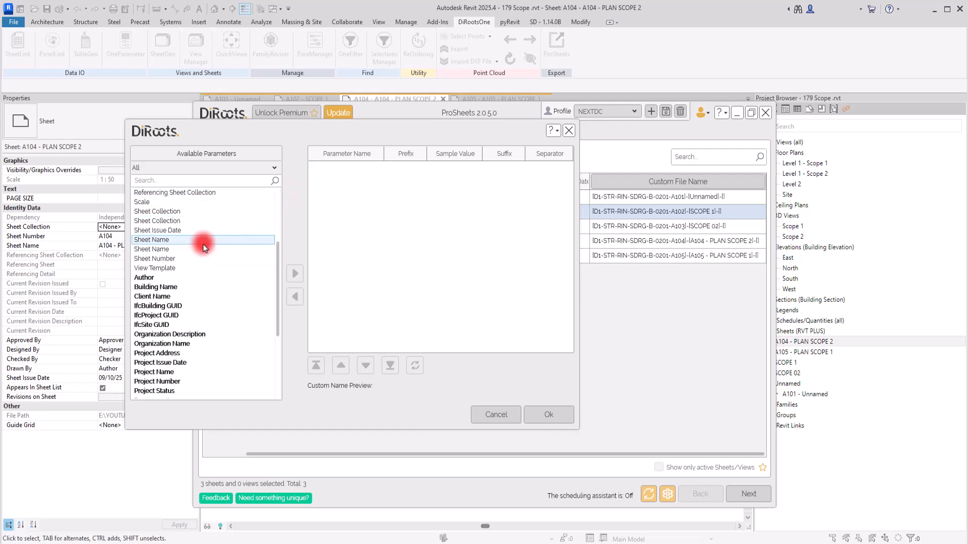
pyautogui.doubleClick(205, 248)
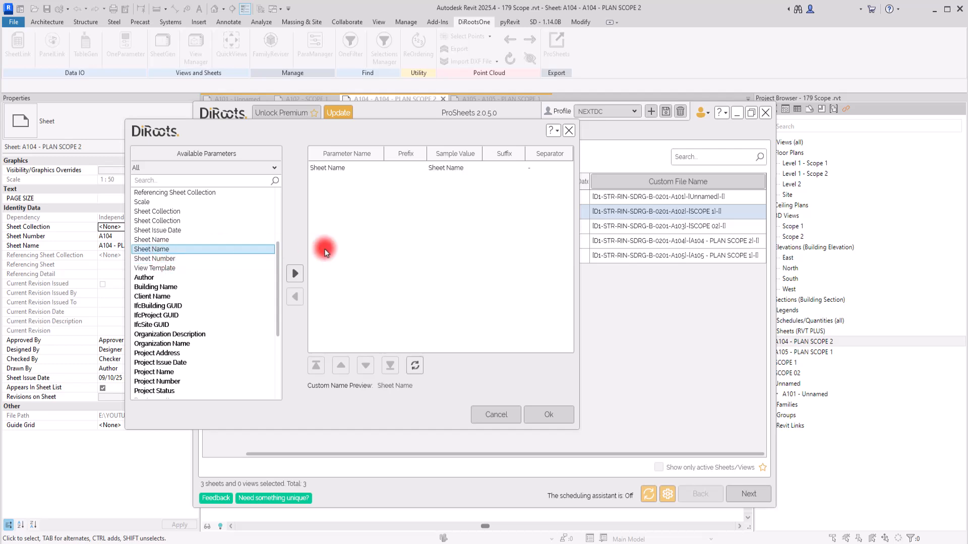
pyautogui.click(149, 259)
pyautogui.doubleClick(150, 259)
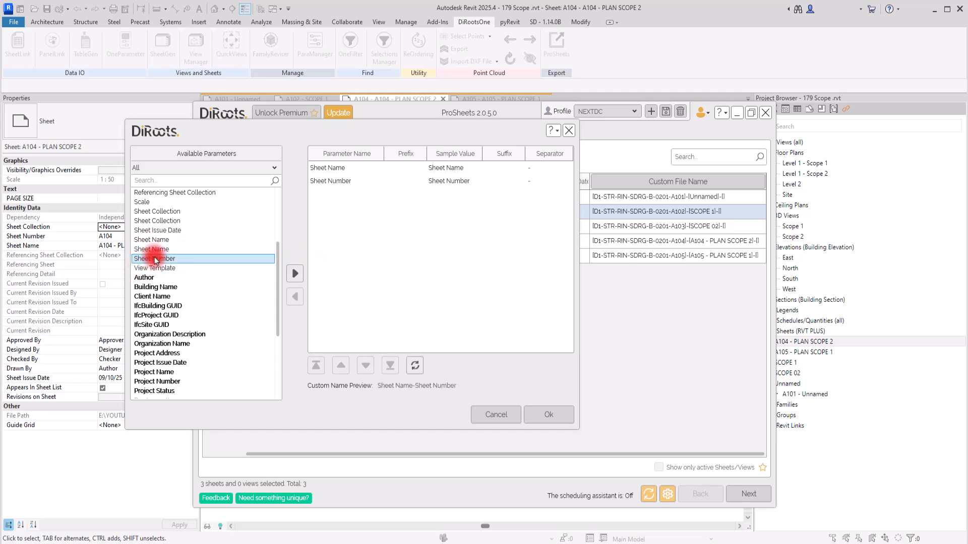
# Add the Project Name and Current Revision parameters to the end of the custom file name.
pyautogui.scroll(4, 212, 278)
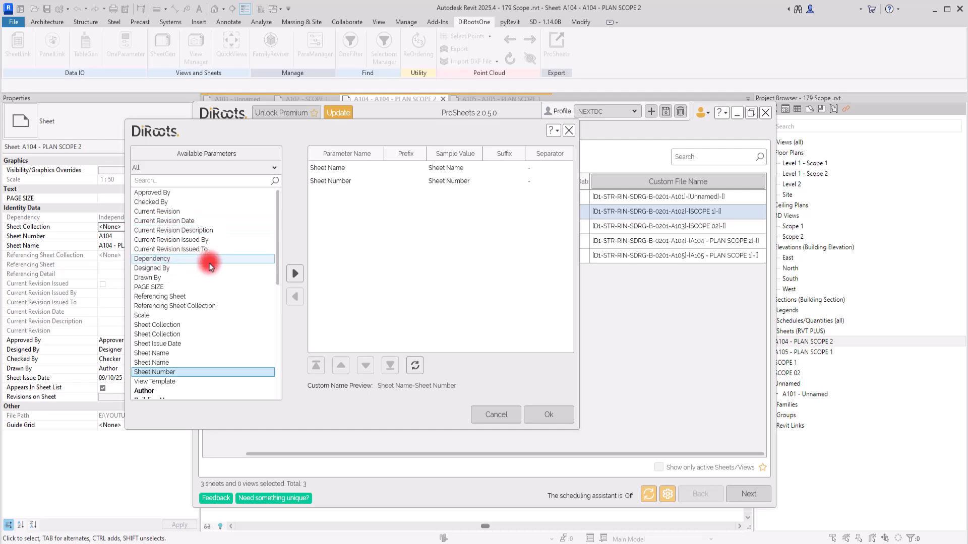
pyautogui.scroll(-7, 205, 307)
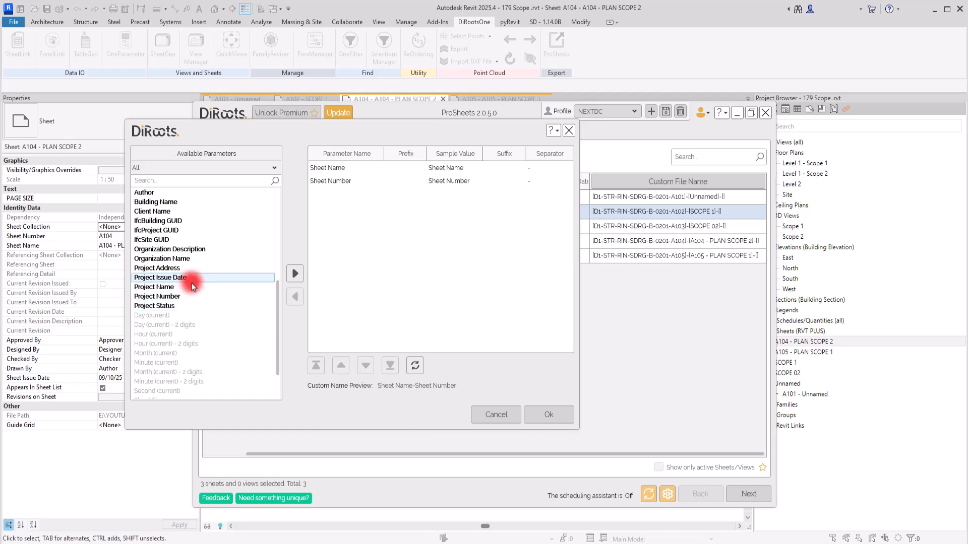
pyautogui.scroll(3, 183, 283)
pyautogui.scroll(-4, 181, 287)
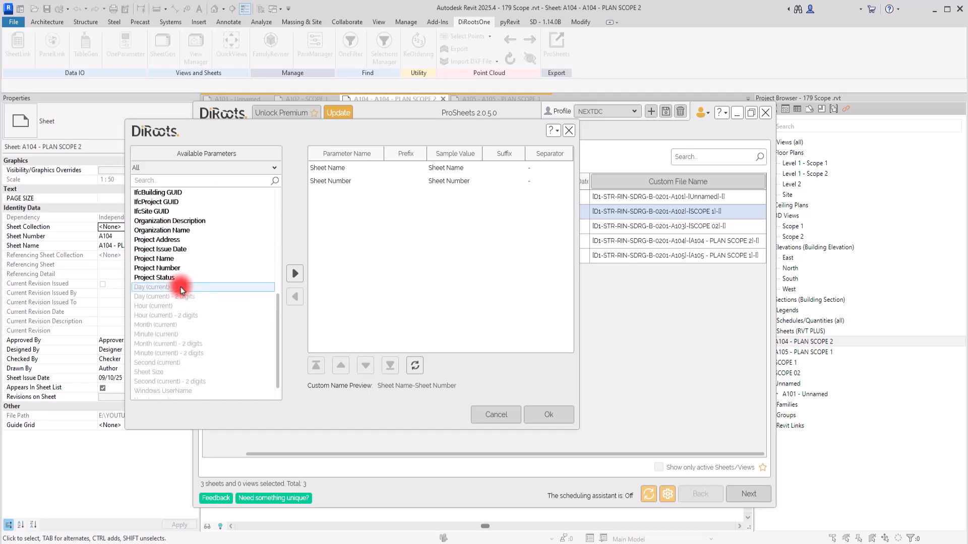
pyautogui.doubleClick(162, 260)
pyautogui.scroll(6, 146, 278)
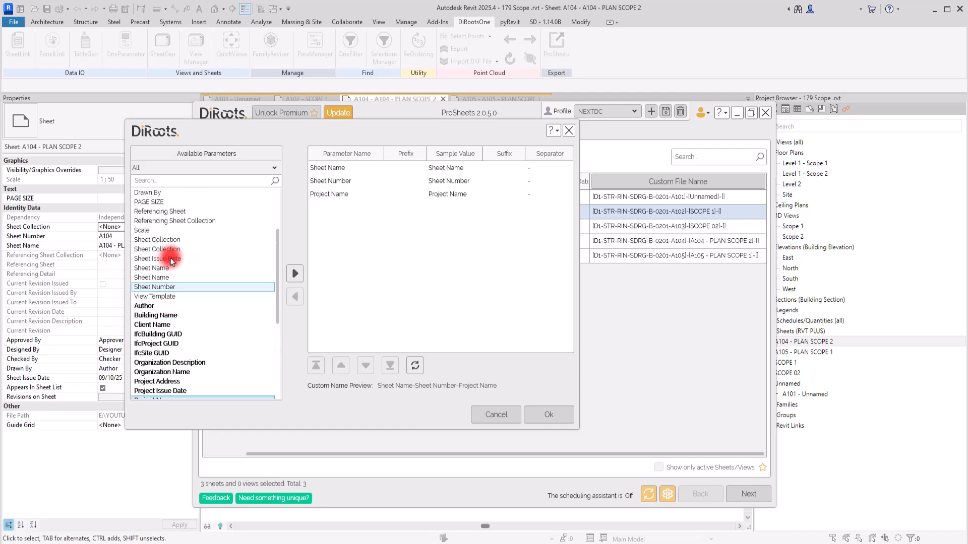
pyautogui.scroll(2, 146, 282)
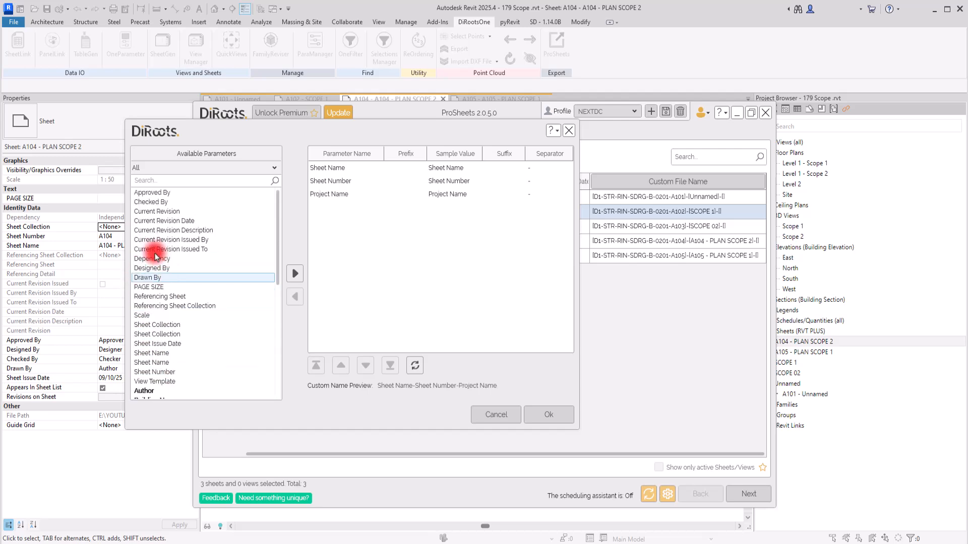
pyautogui.doubleClick(157, 212)
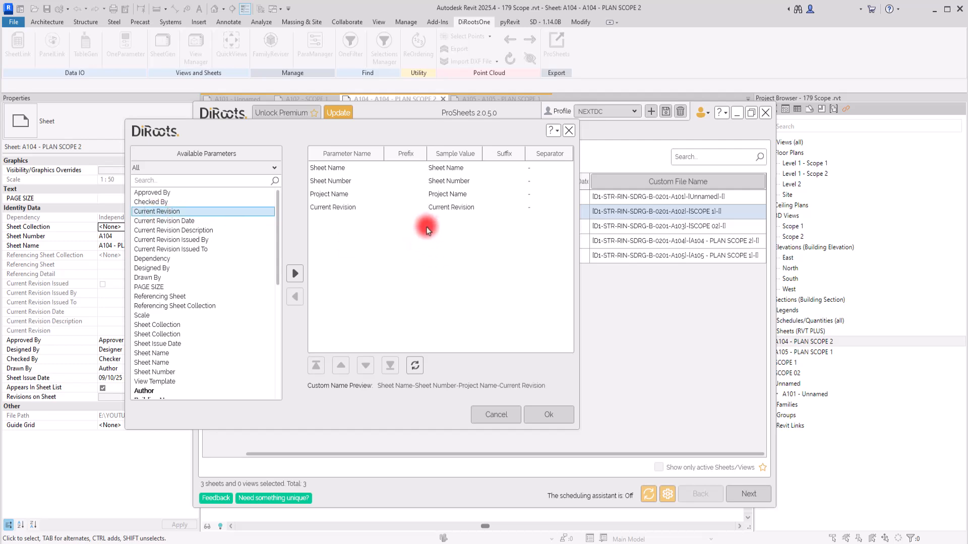
# Enclose Sheet Name in square brackets by setting its prefix to "[" and its suffix to "]".
pyautogui.click(411, 167)
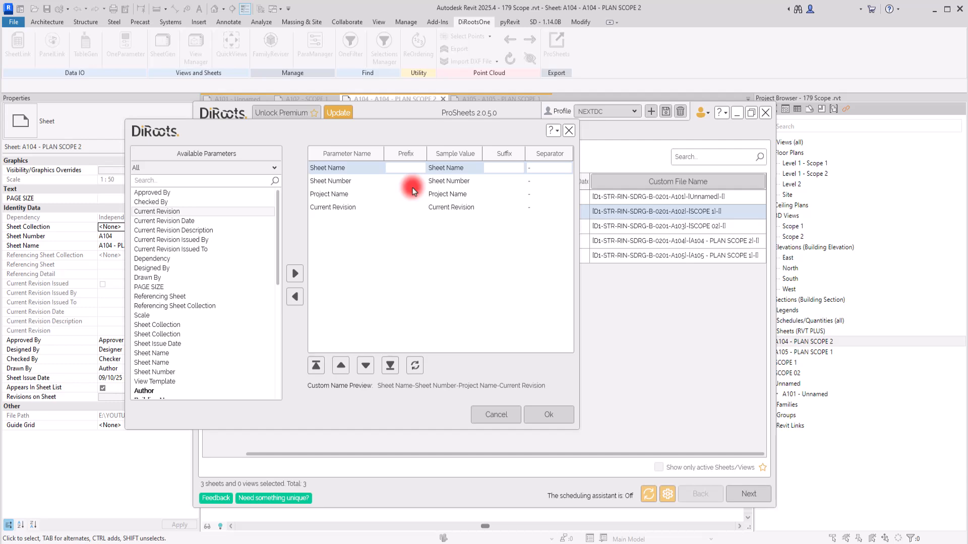
pyautogui.write('|')
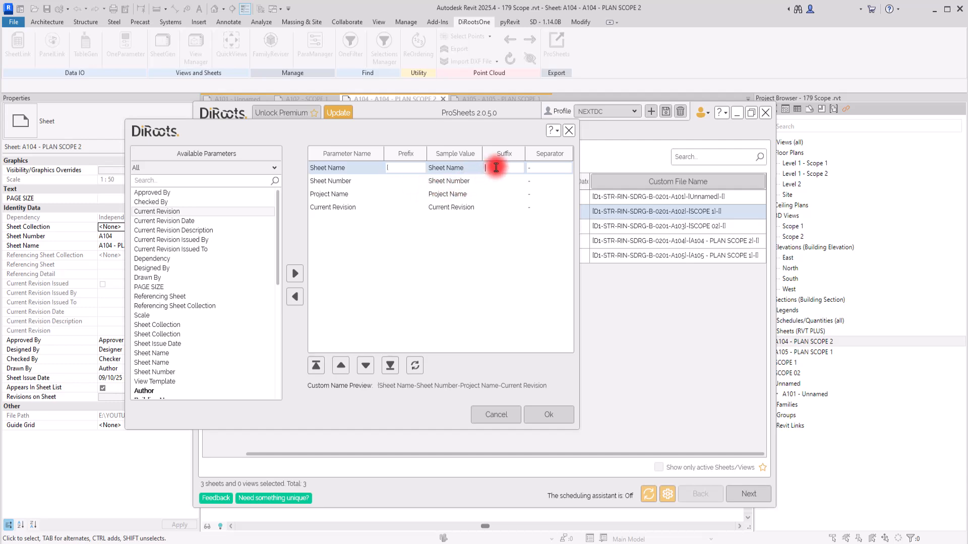
pyautogui.write('|')
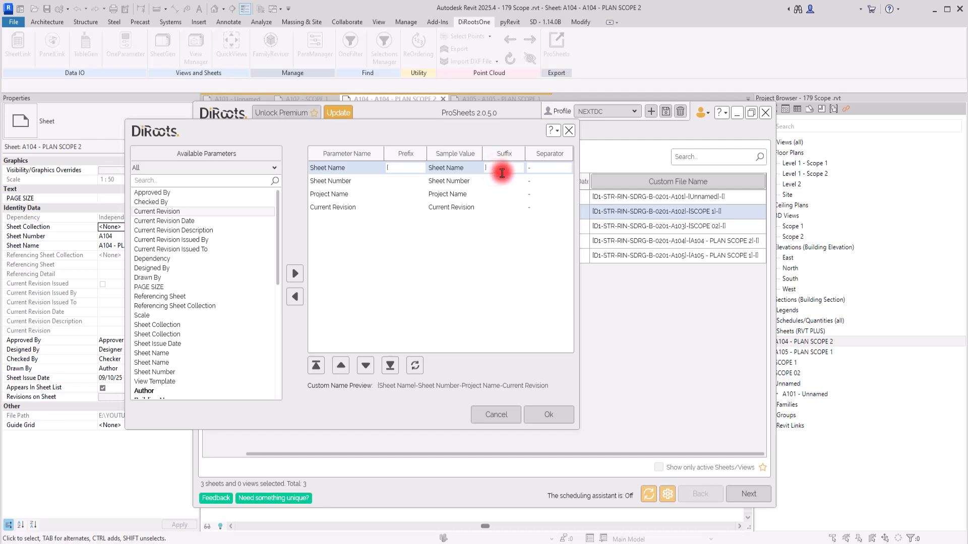
# Clear Current Revision's separator, add a "-" prefix to Sheet Number and Project Name only, and apply the custom file name.
pyautogui.click(537, 206)
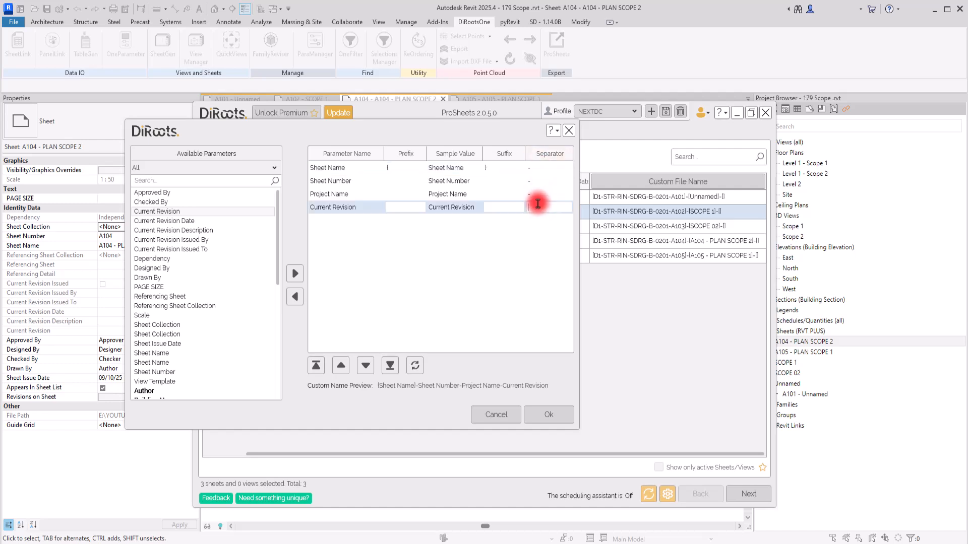
pyautogui.click(413, 182)
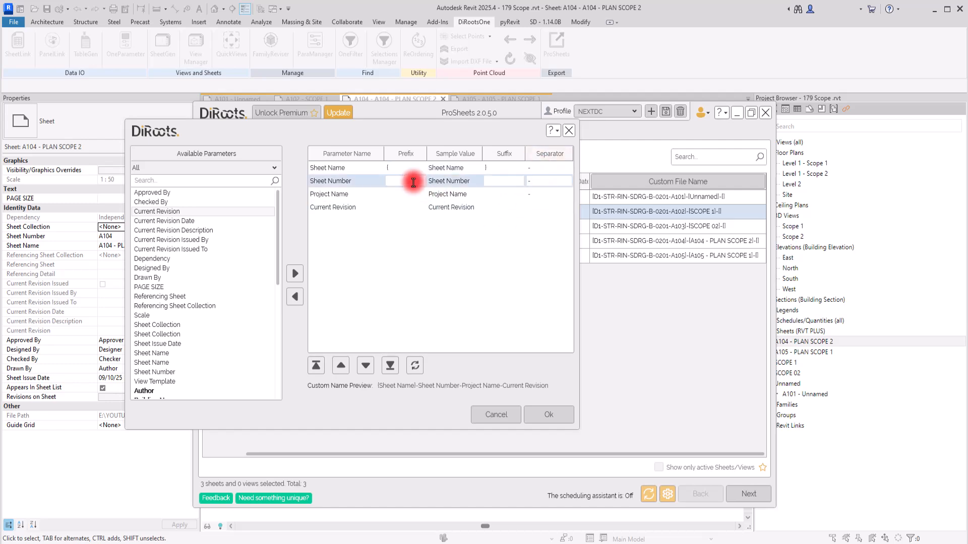
pyautogui.write('-')
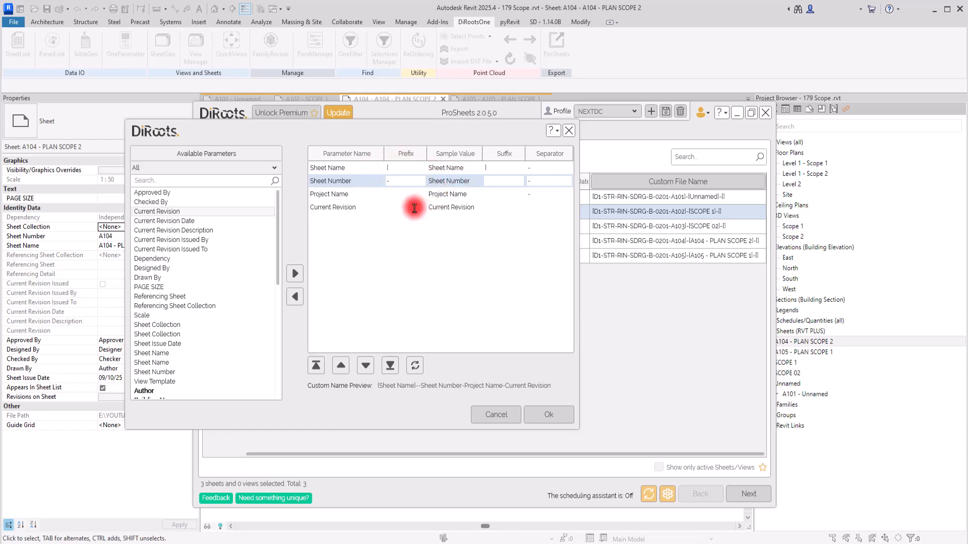
pyautogui.click(400, 194)
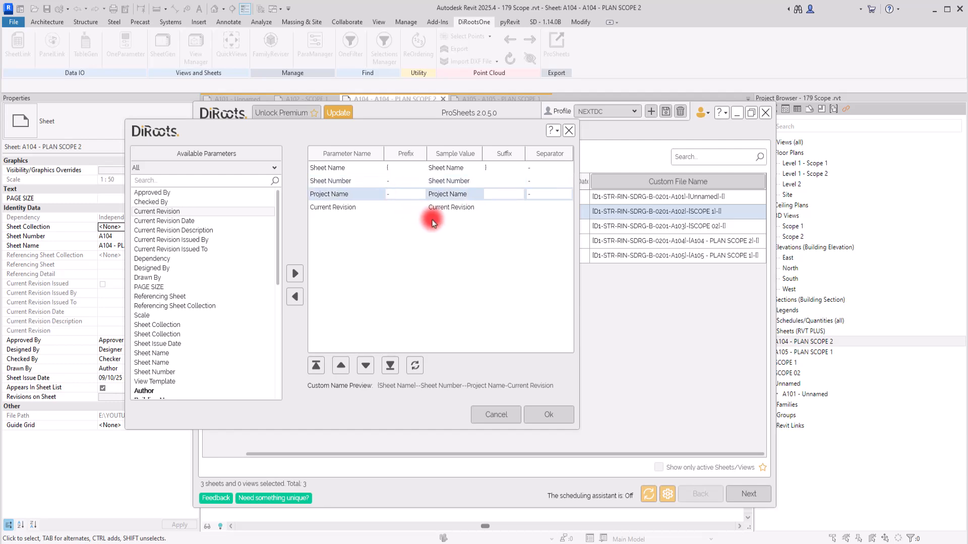
pyautogui.click(404, 208)
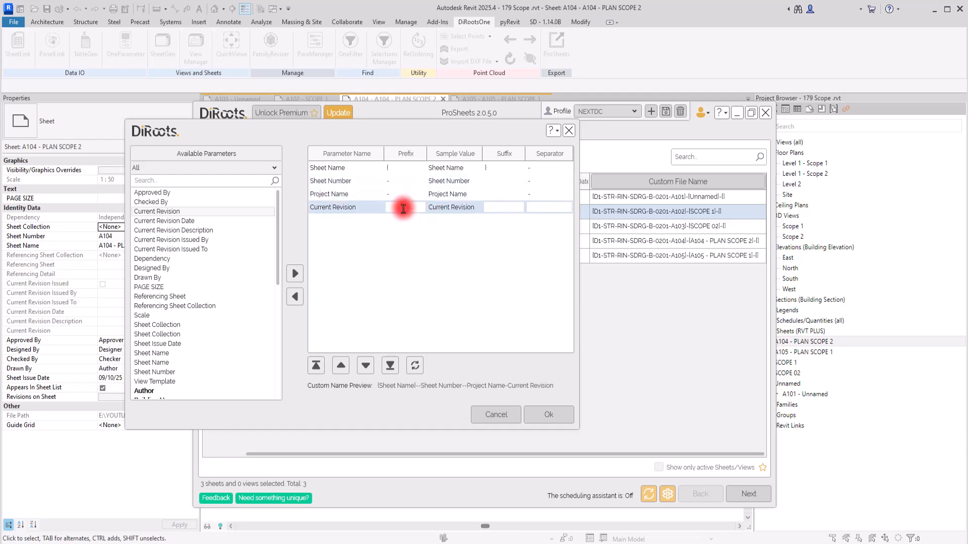
pyautogui.click(553, 195)
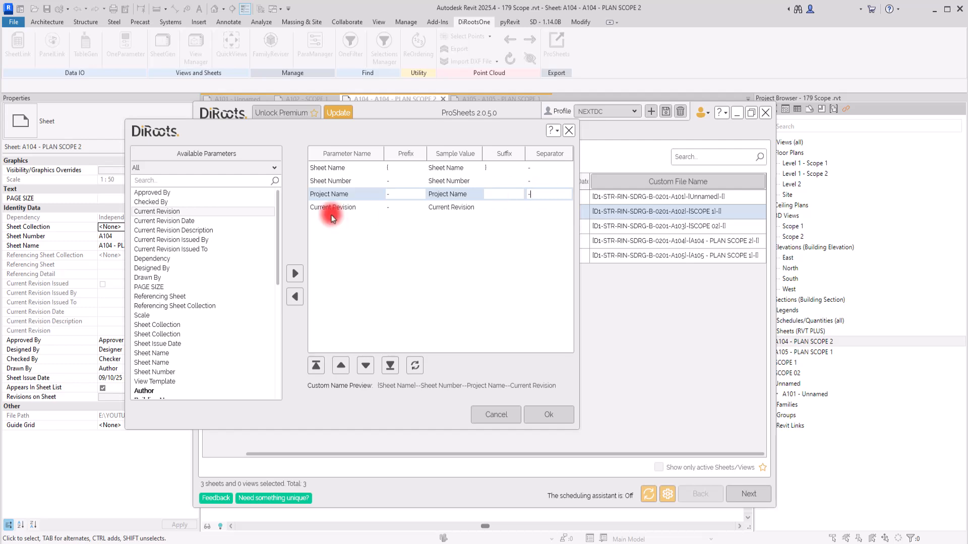
pyautogui.click(397, 206)
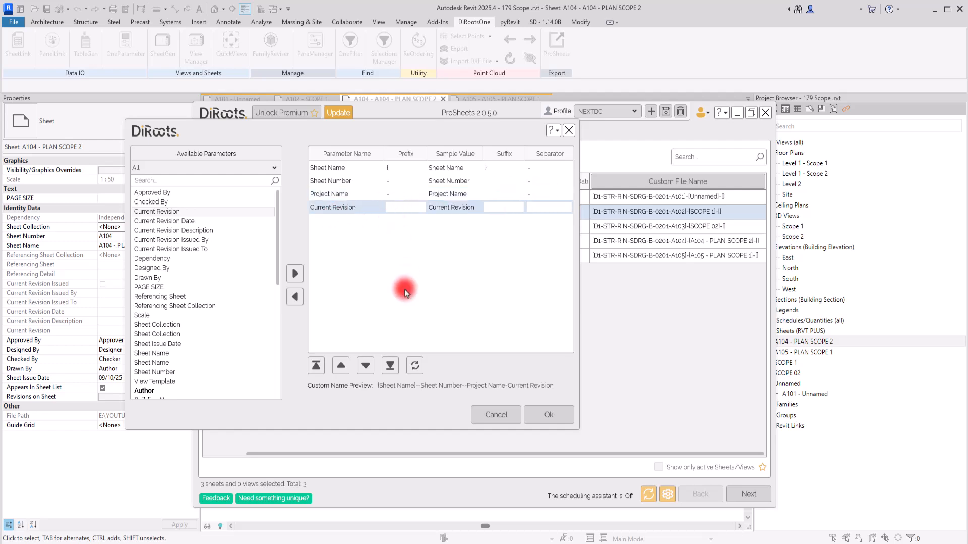
pyautogui.click(550, 415)
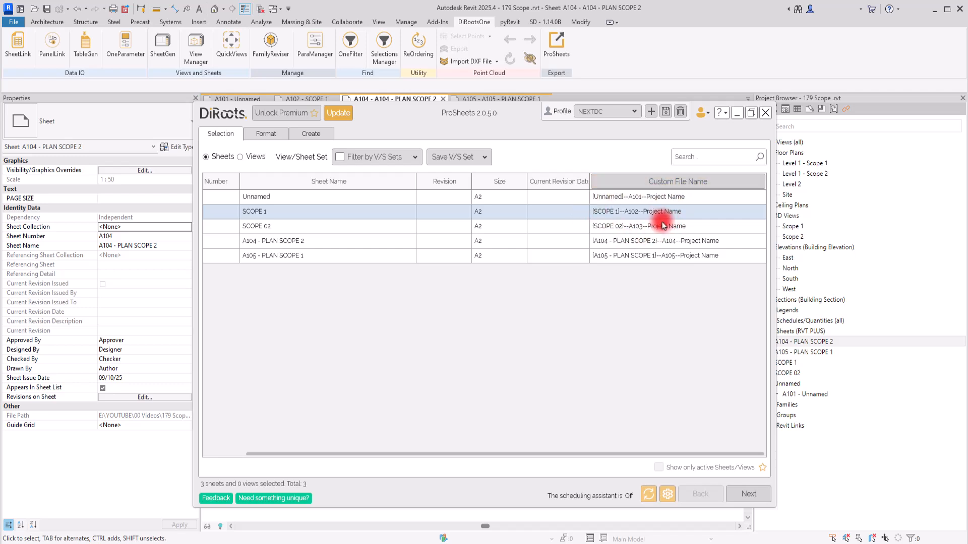
# Reopen the custom file name settings, remove the "-" prefixes from Sheet Number and Project Name, and apply the change.
pyautogui.click(625, 182)
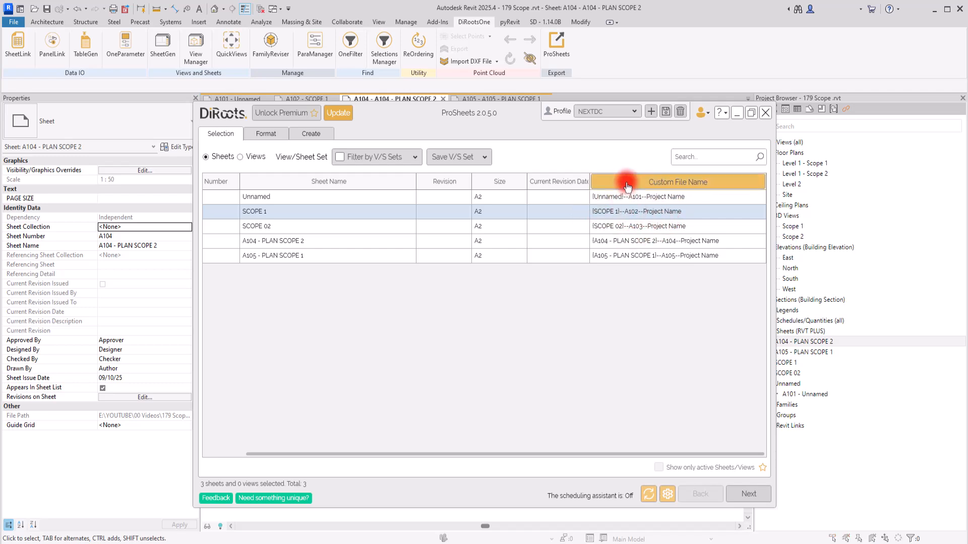
pyautogui.moveTo(497, 155); pyautogui.dragTo(341, 154)
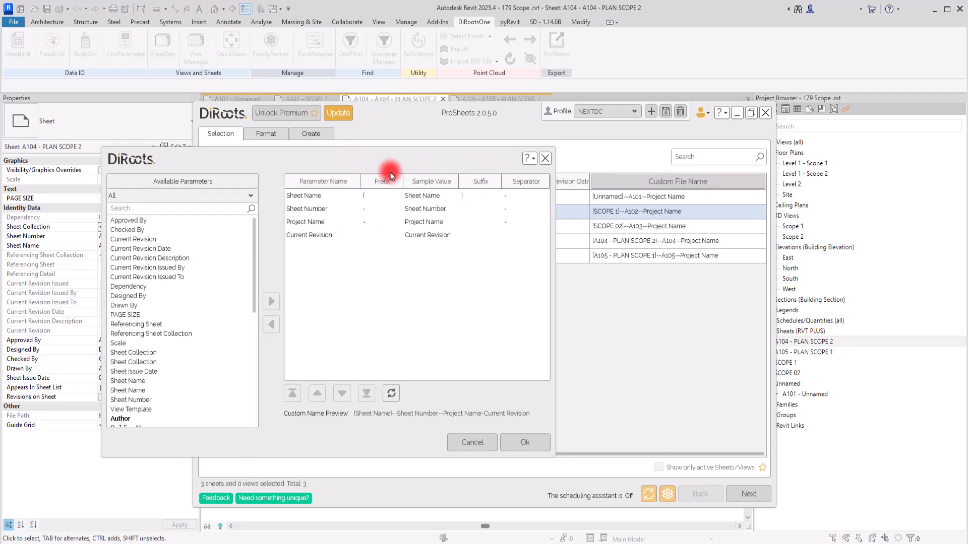
pyautogui.click(512, 210)
pyautogui.click(374, 209)
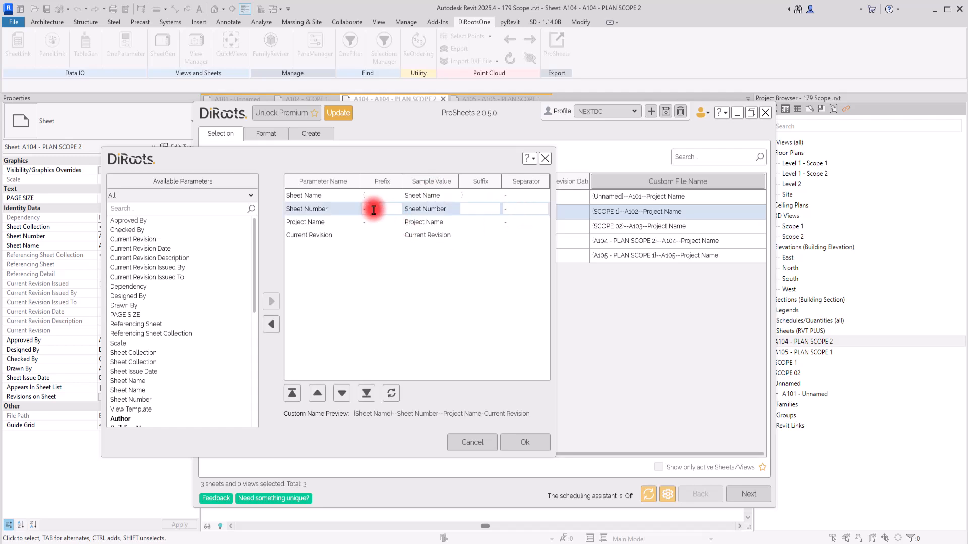
pyautogui.press('BackSpace')
pyautogui.click(378, 224)
pyautogui.press('BackSpace')
pyautogui.click(525, 442)
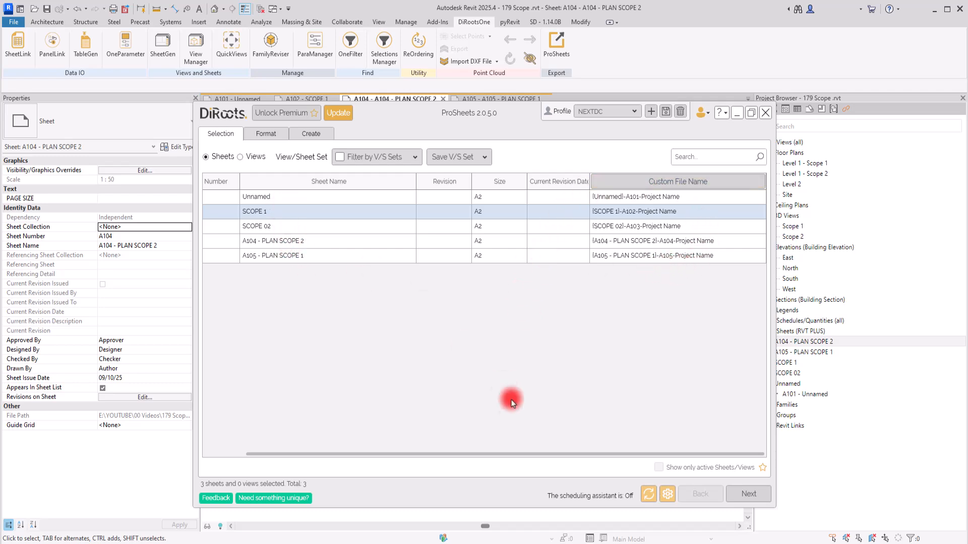
# Review the custom file names against the selected sheets in the sheet list and go to the Create stage.
pyautogui.moveTo(443, 455); pyautogui.dragTo(474, 444)
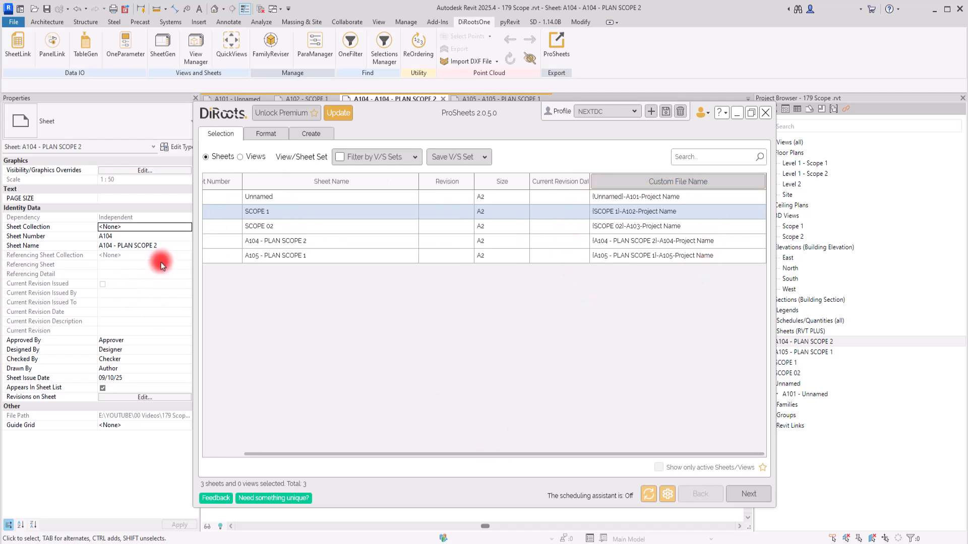
pyautogui.moveTo(416, 455); pyautogui.dragTo(377, 453)
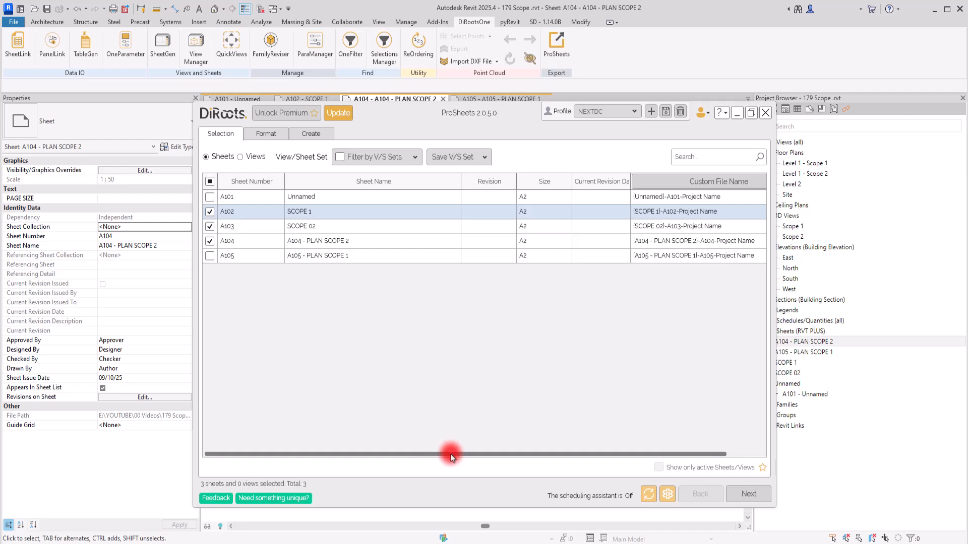
pyautogui.moveTo(441, 455); pyautogui.dragTo(600, 454)
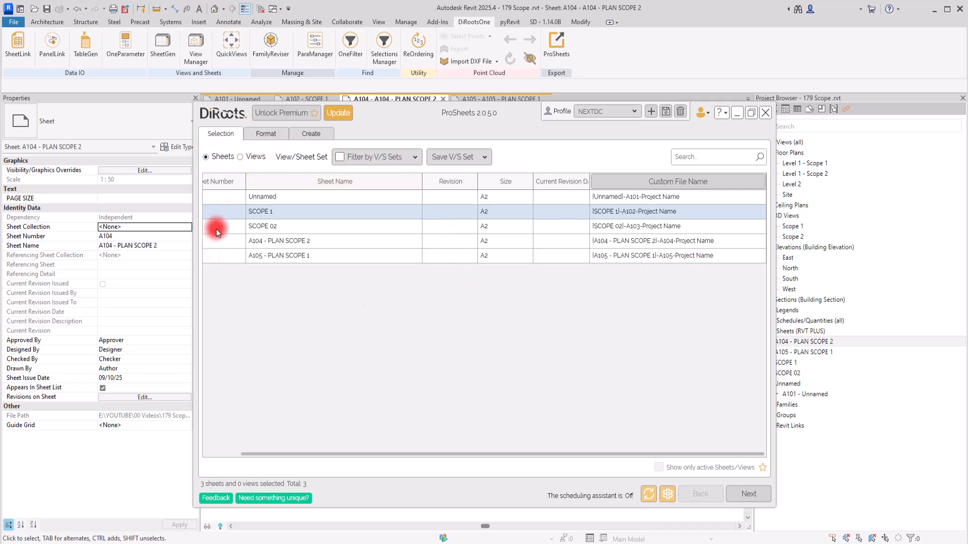
pyautogui.click(308, 130)
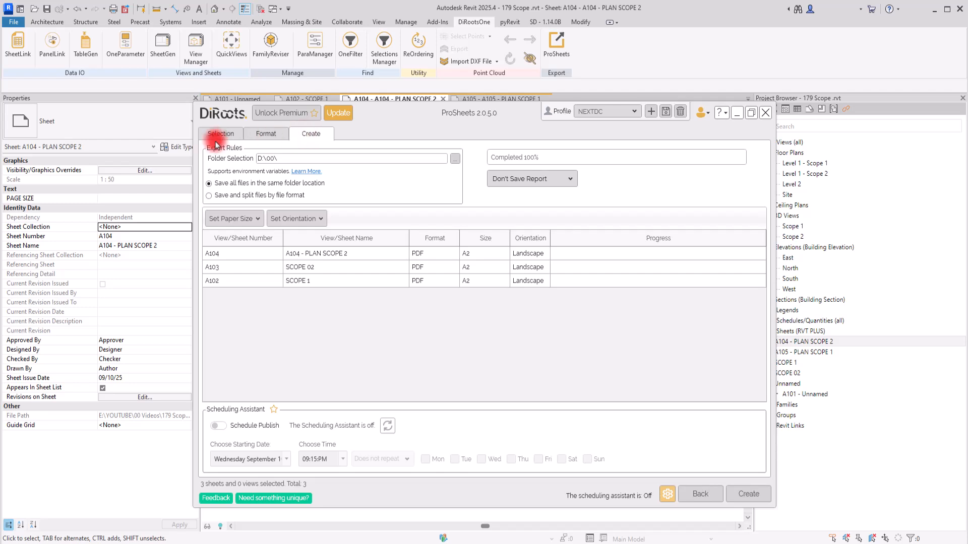